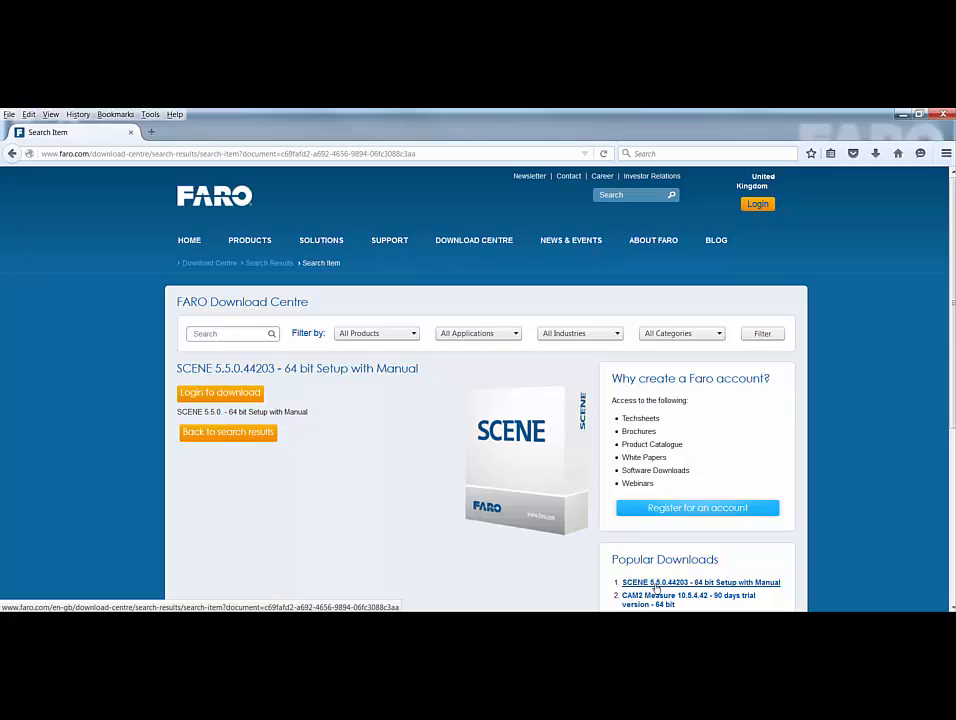
# - Minimize the Firefox window showing the FARO SCENE 5.5.0.44203 download page
pyautogui.click(901, 115)
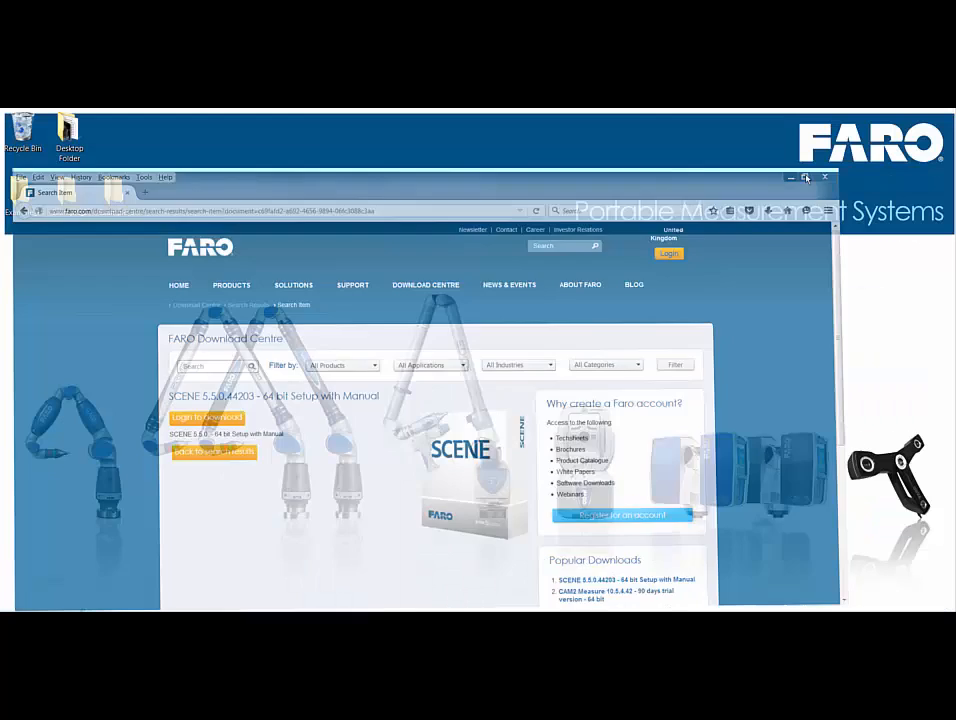
# - Launch E1323_SCENE_5.5.0.44203_wManual_x64_Setup.exe from the 3_FARO SCENE 5.5 folder
pyautogui.click(70, 600)
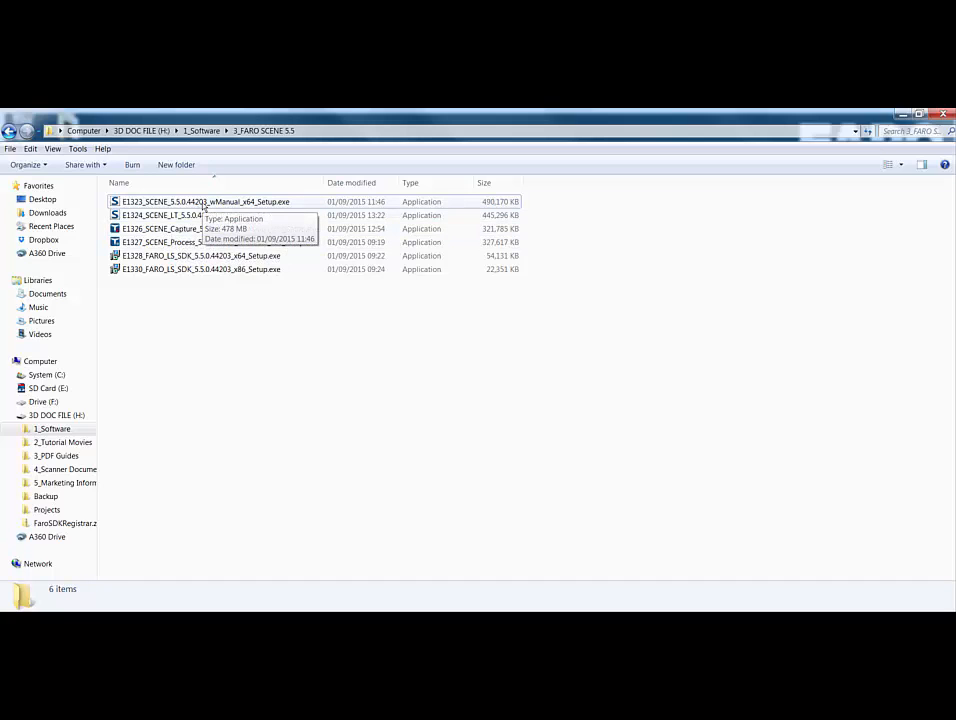
pyautogui.doubleClick(205, 203)
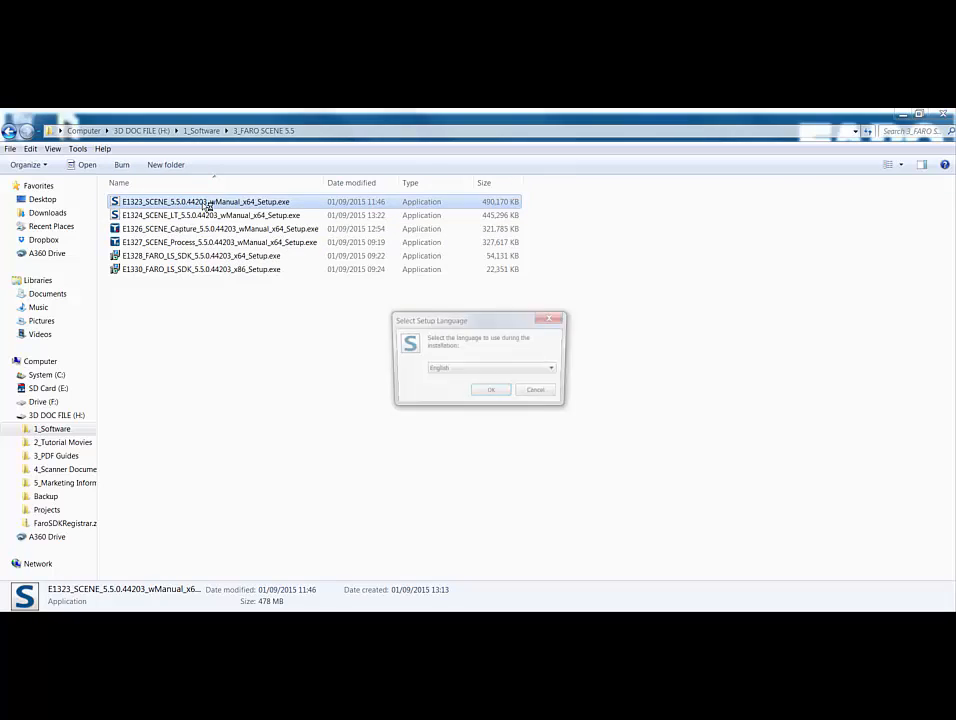
# - Choose English, accept the license agreement, and select the version in C:\Program Files\FARO\SCENE 5.5
pyautogui.click(492, 393)
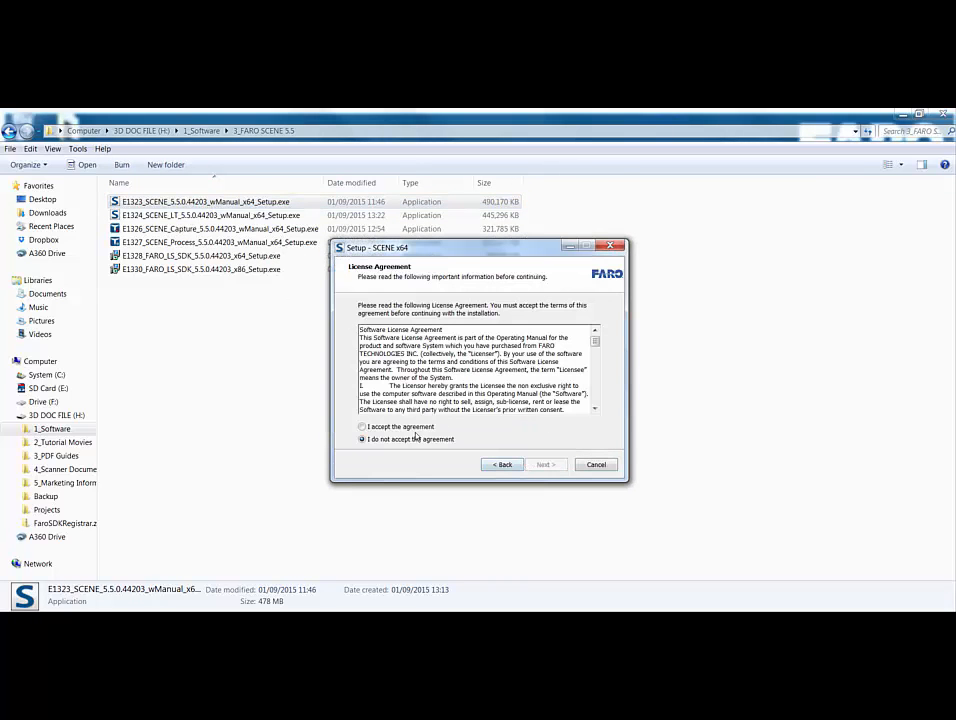
pyautogui.click(363, 426)
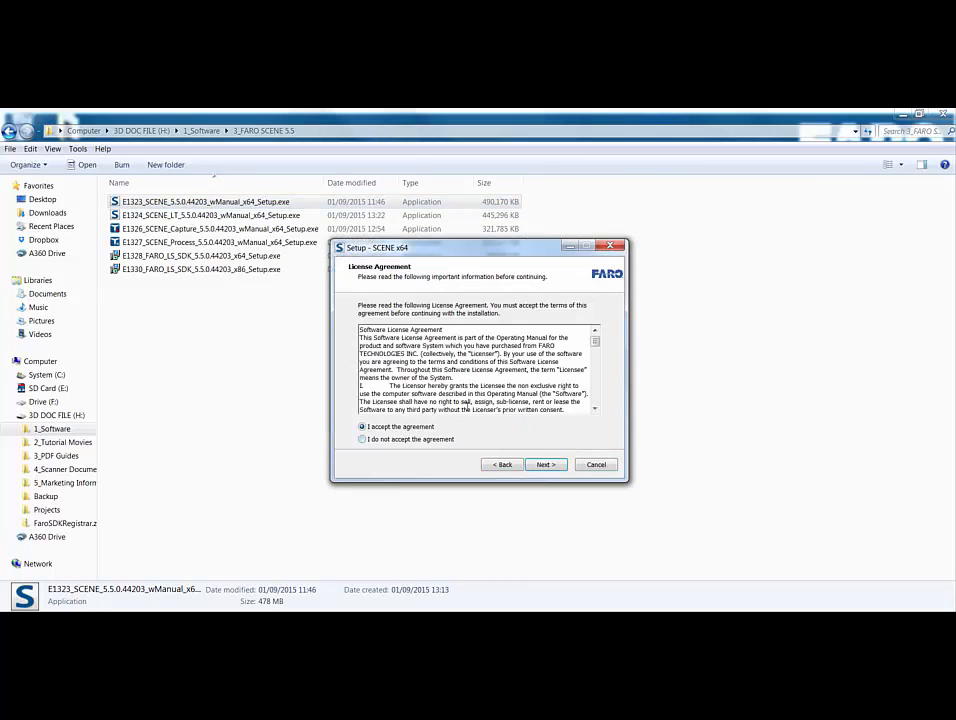
pyautogui.click(546, 465)
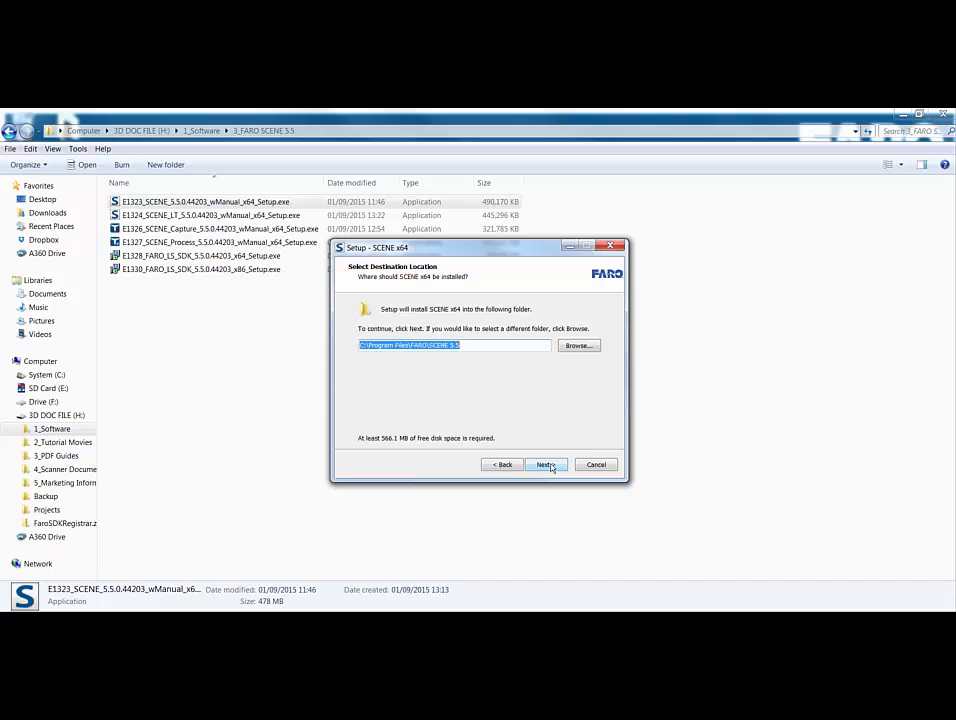
pyautogui.doubleClick(454, 345)
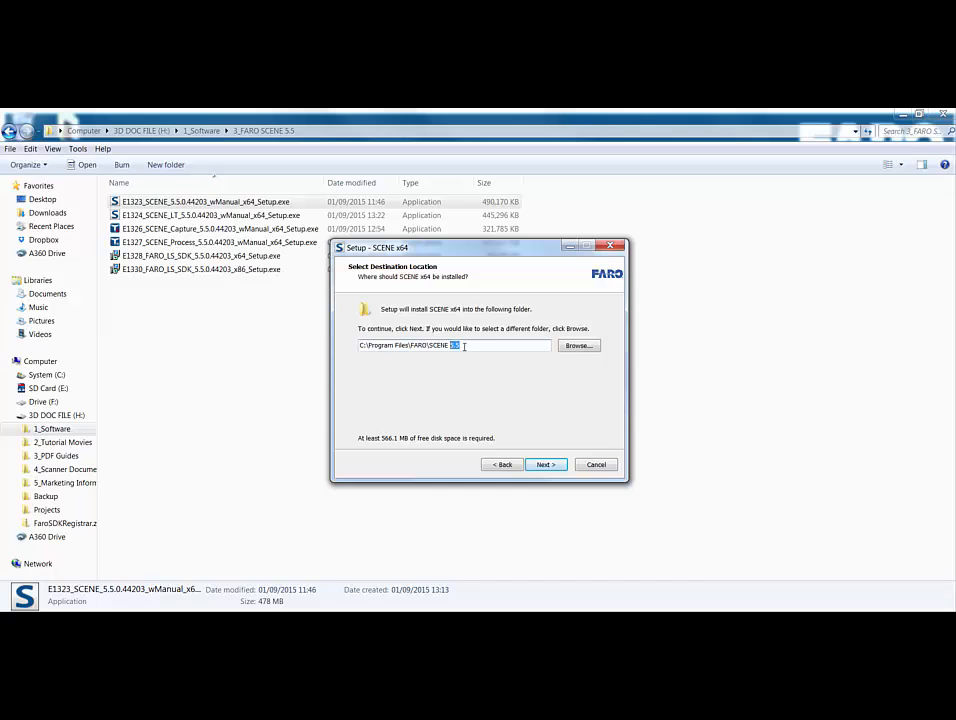
# - Keep default location, components and FARO\SCENE x64 5.5 Start Menu folder, with no extra tasks
pyautogui.click(545, 464)
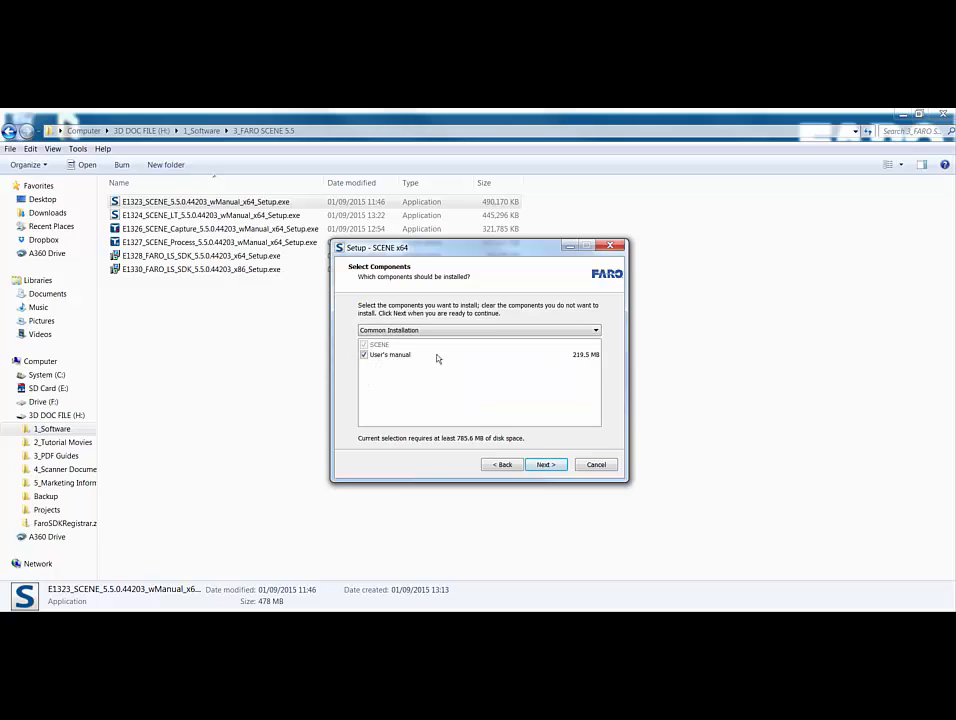
pyautogui.click(545, 464)
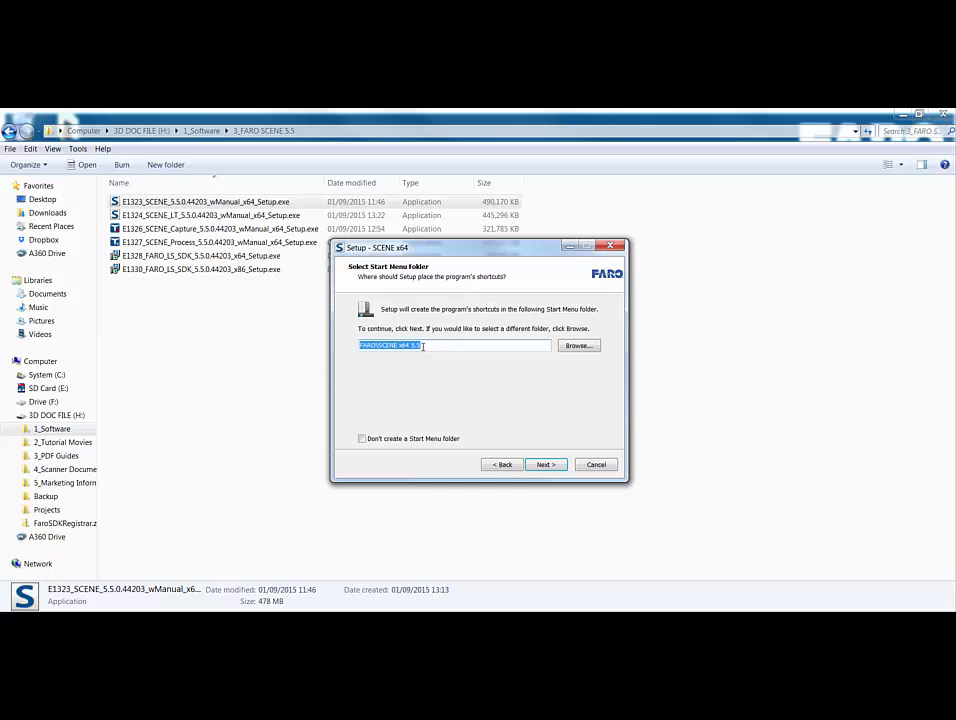
pyautogui.click(553, 466)
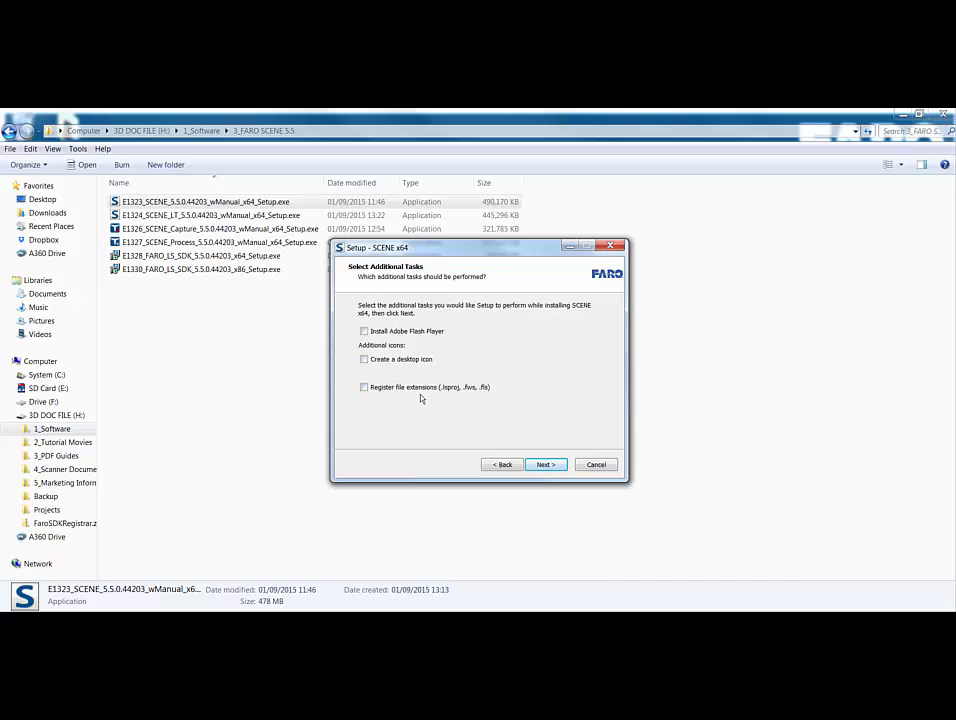
pyautogui.click(548, 465)
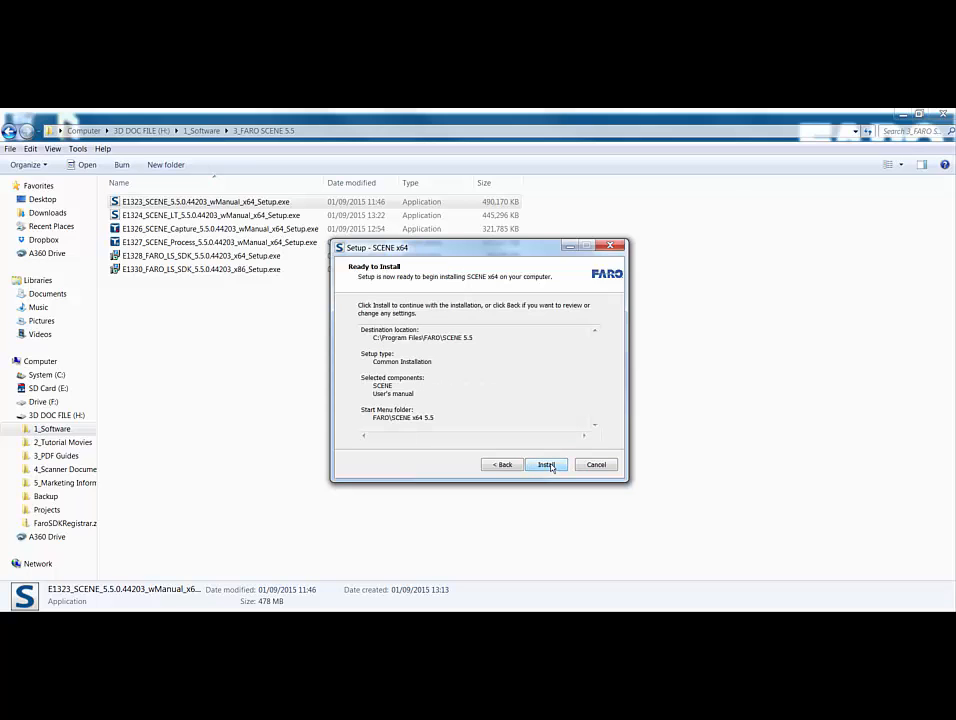
# - Install SCENE 5.5 with User's manual to C:\Program Files\FARO\SCENE 5.5
pyautogui.click(548, 465)
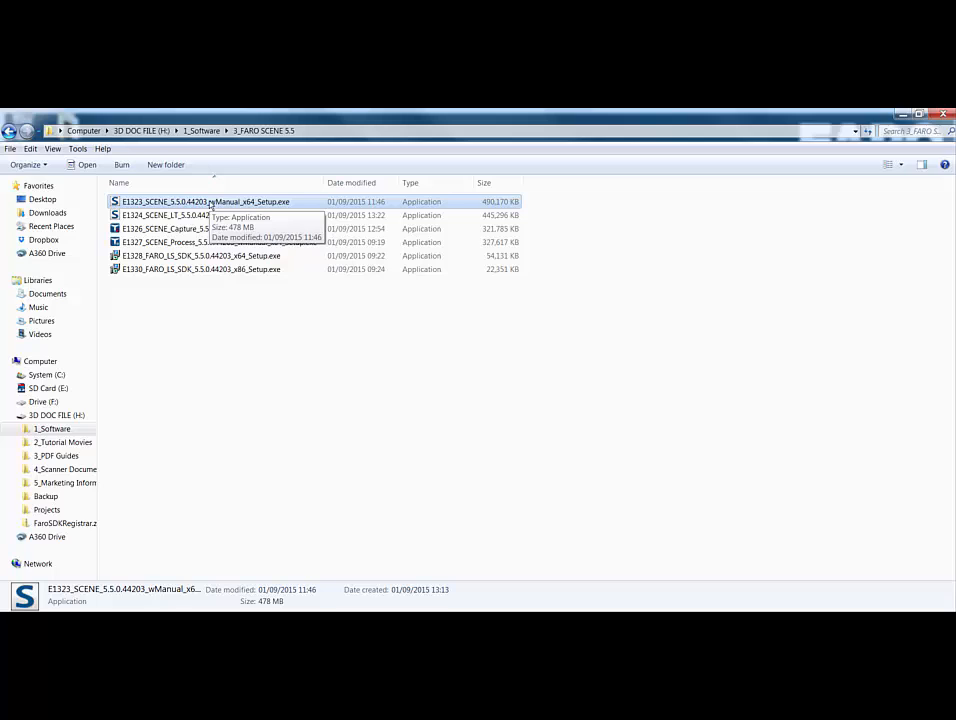
# - Run FaroSDKRegistrar.exe from the FaroSDKRegistrar.zip archive to register SDK versions 1.1.502.0–1.1.505.1
pyautogui.click(67, 524)
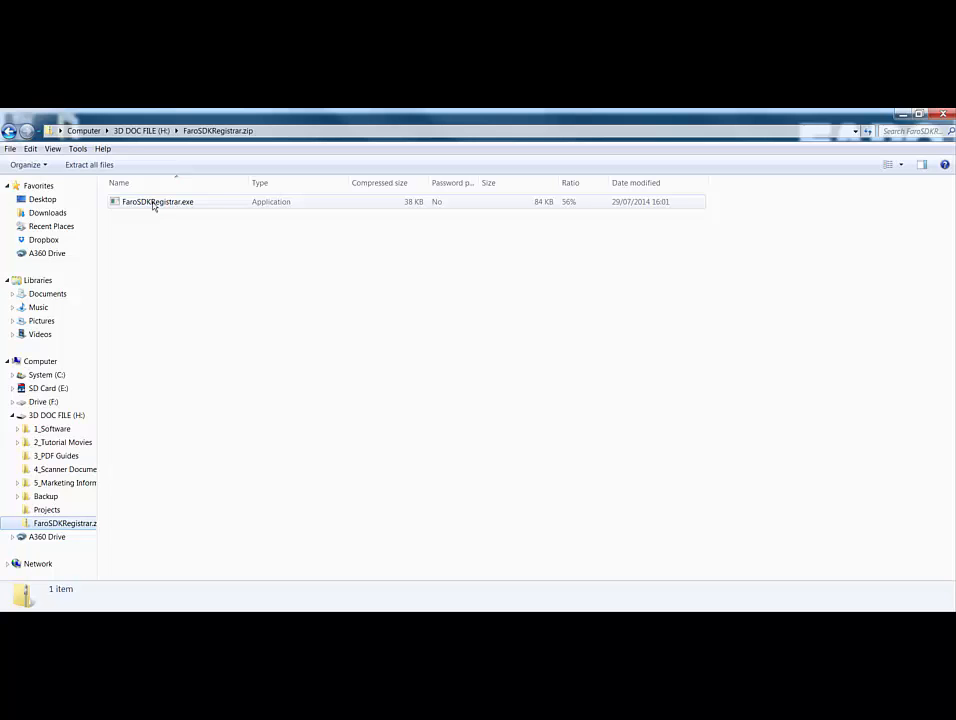
pyautogui.doubleClick(154, 202)
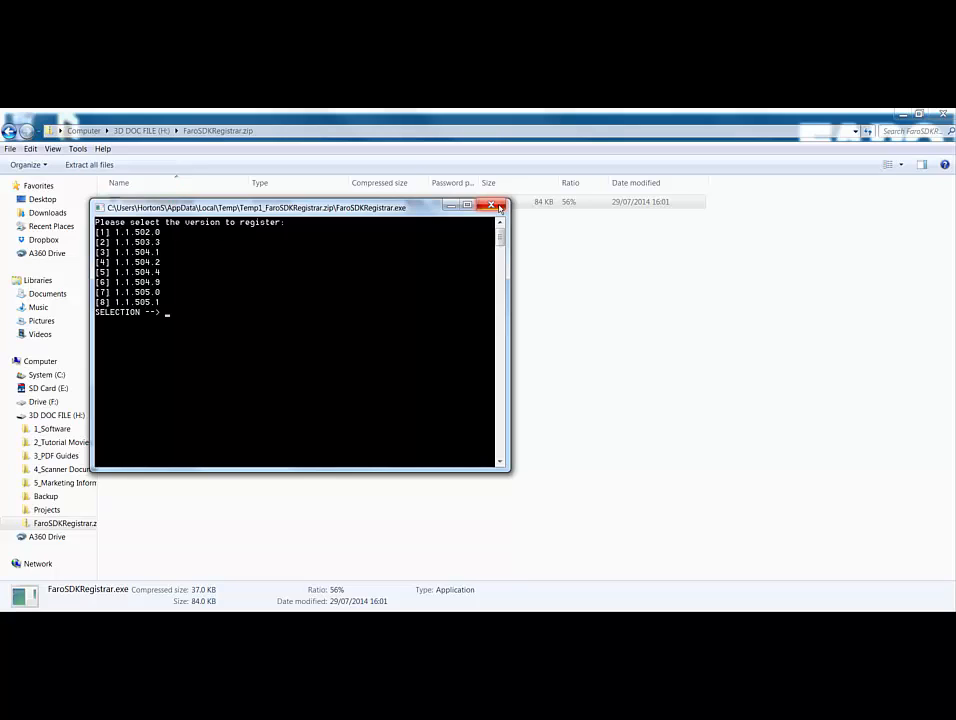
# - Close the registrar console and launch FaroRUS.exe from the SCENE 5.5 program folder
pyautogui.click(499, 207)
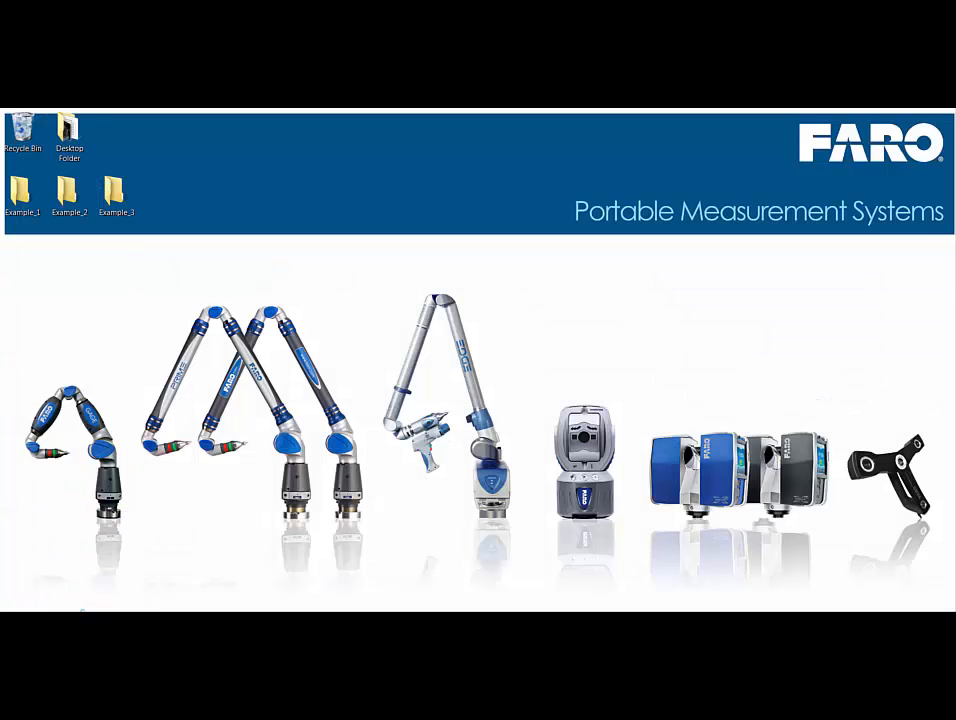
pyautogui.click(82, 610)
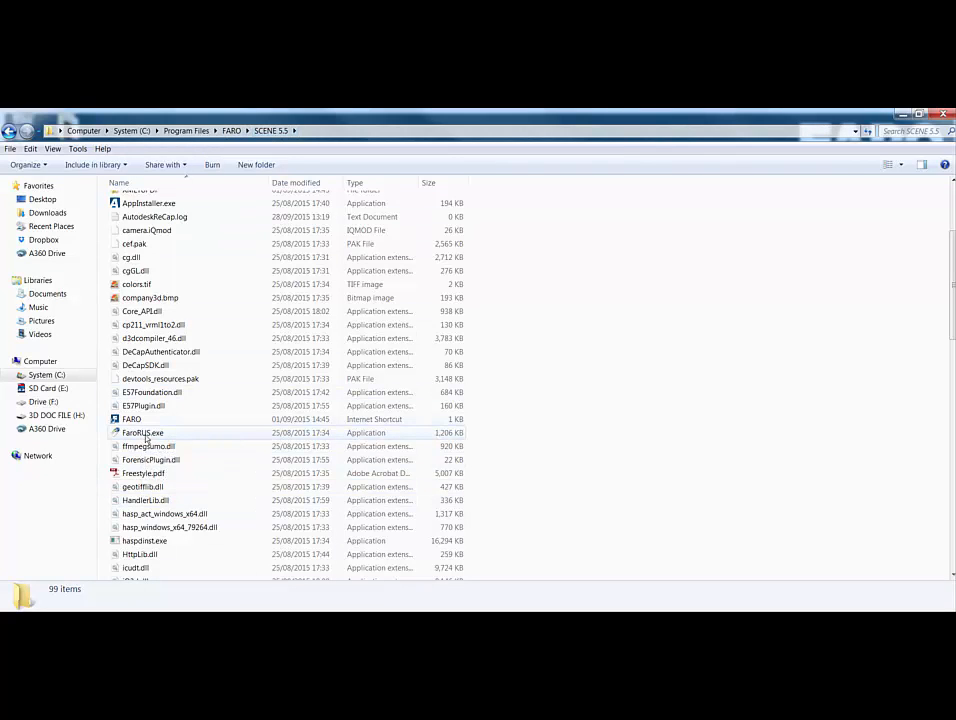
pyautogui.doubleClick(146, 435)
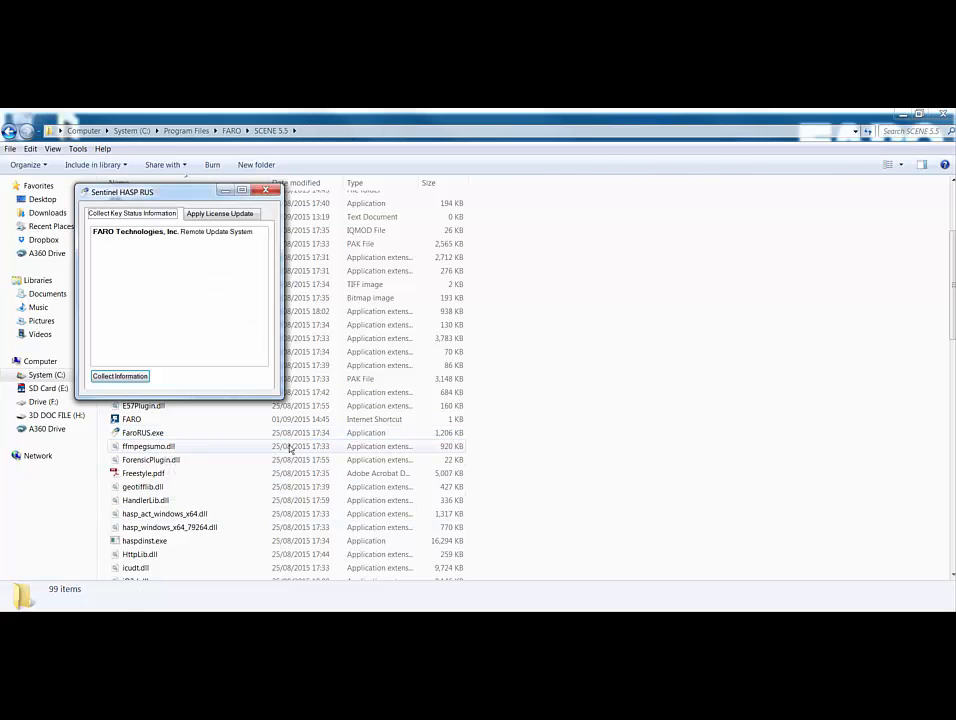
pyautogui.click(902, 113)
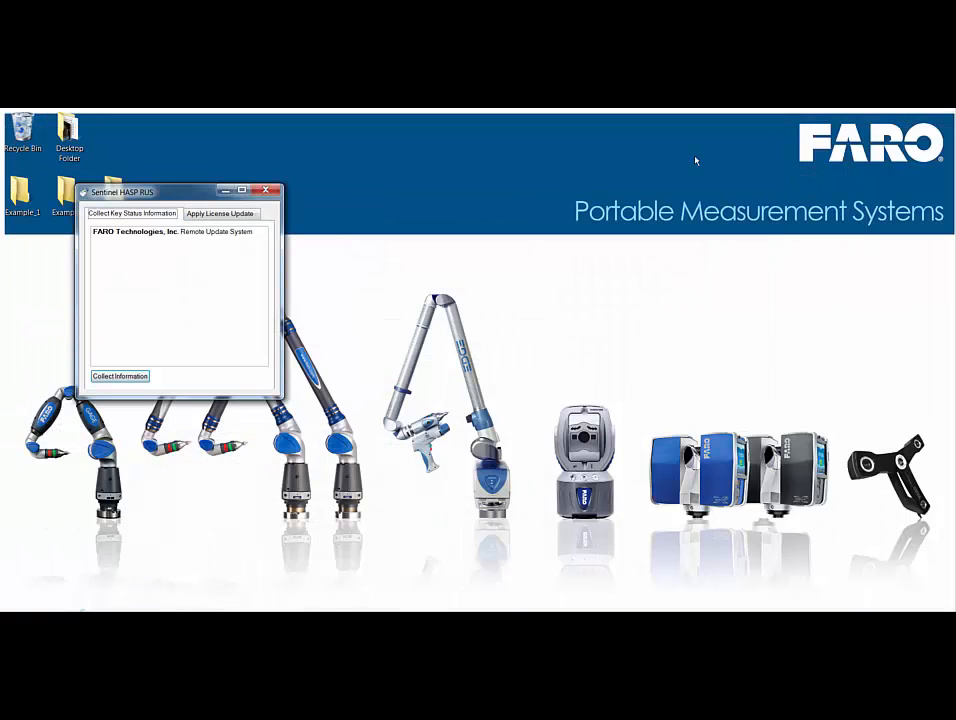
# - Collect the key status and save it on the Desktop as qwerty.c2v
pyautogui.click(105, 377)
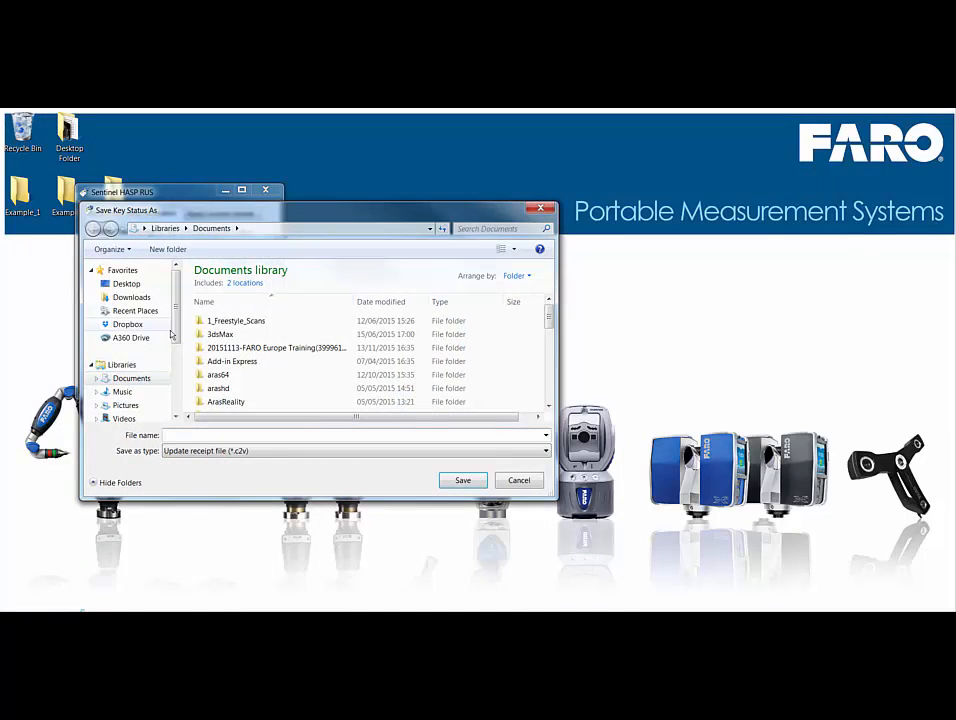
pyautogui.click(126, 283)
pyautogui.click(177, 435)
pyautogui.write('qwerty')
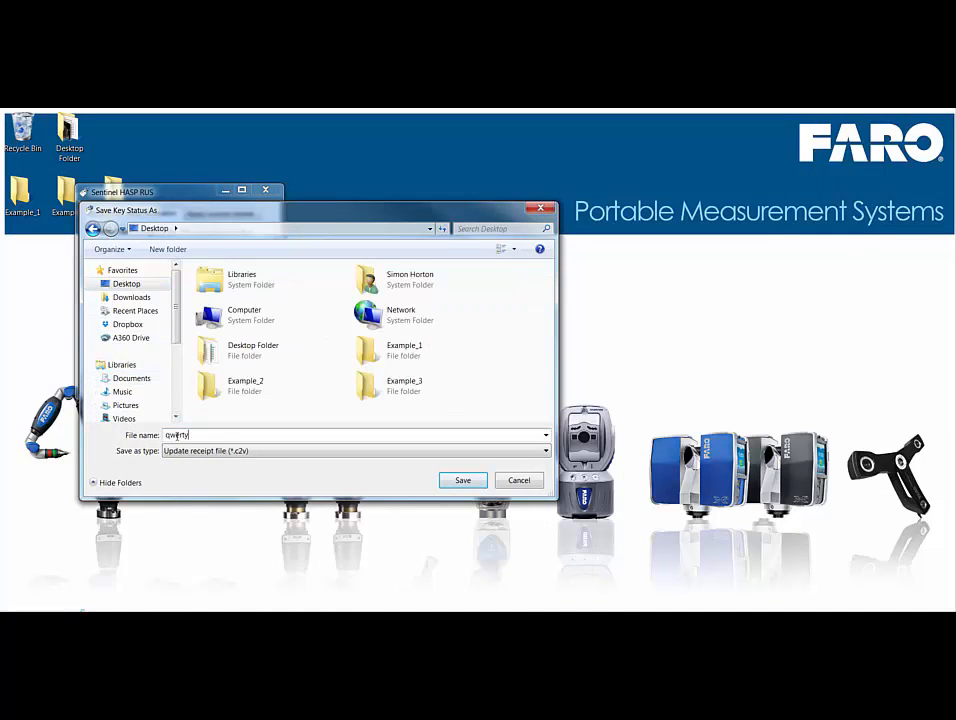
pyautogui.click(236, 452)
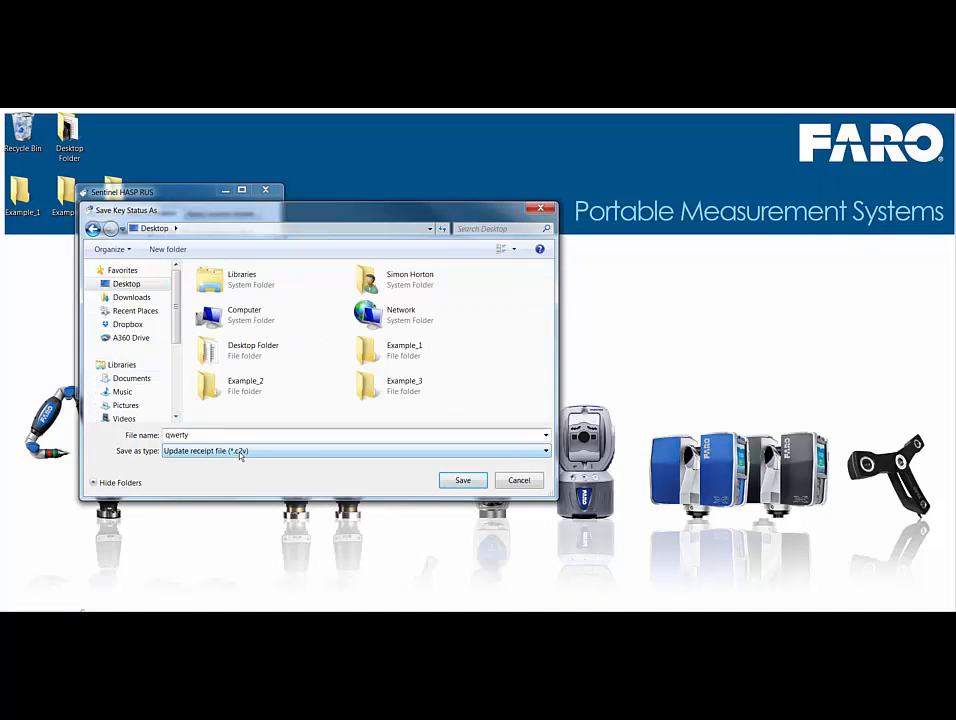
pyautogui.click(455, 483)
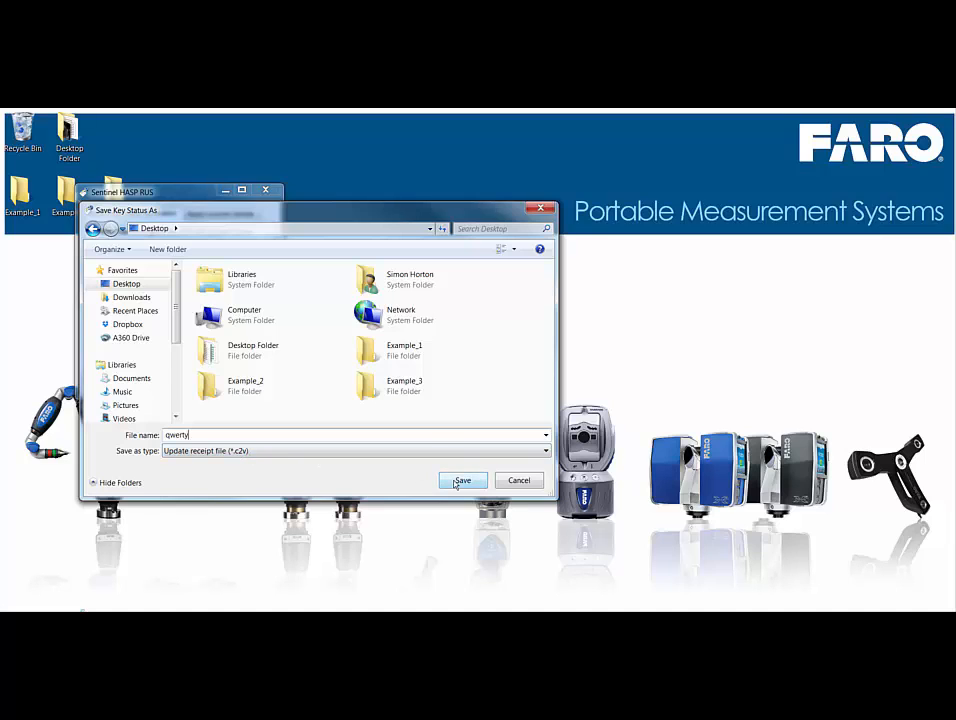
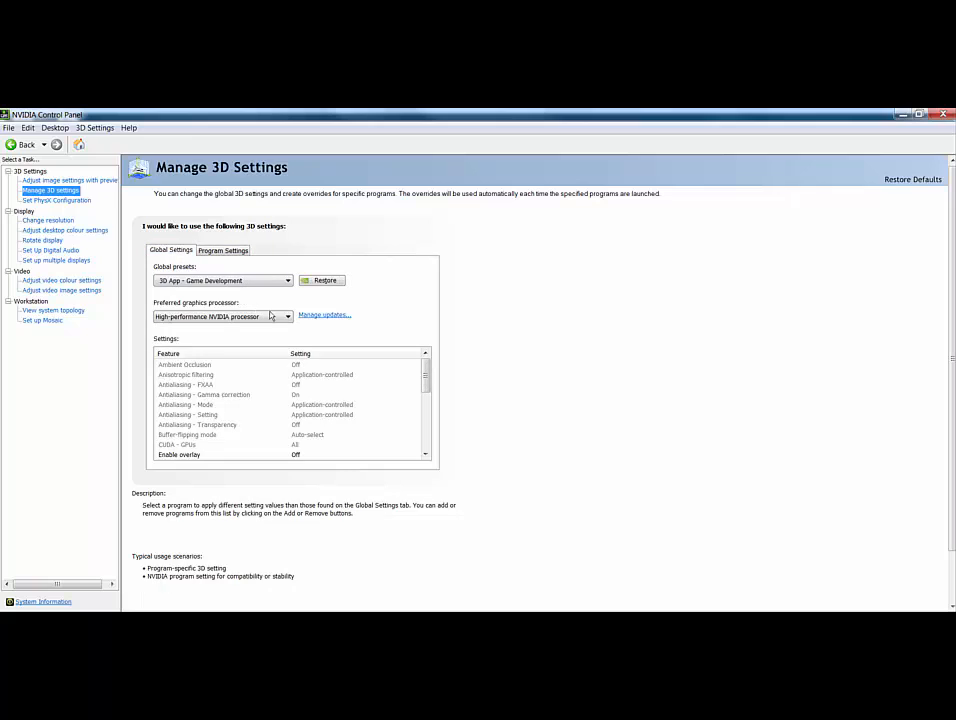
# - Set the preferred graphics processor to High-performance NVIDIA processor and apply the change when closing
pyautogui.click(215, 316)
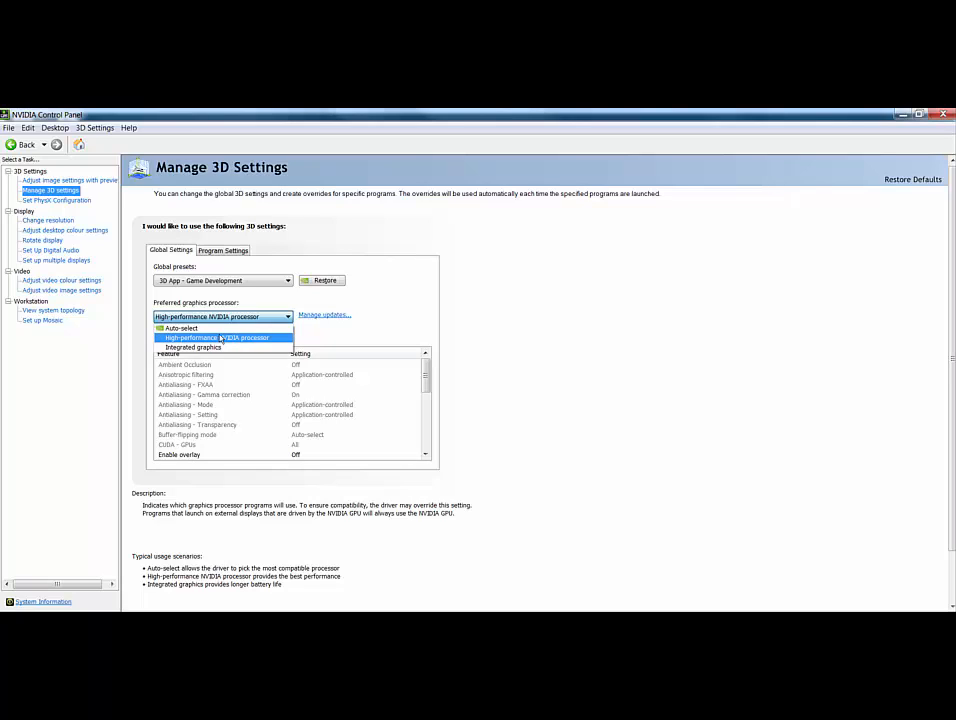
pyautogui.click(220, 338)
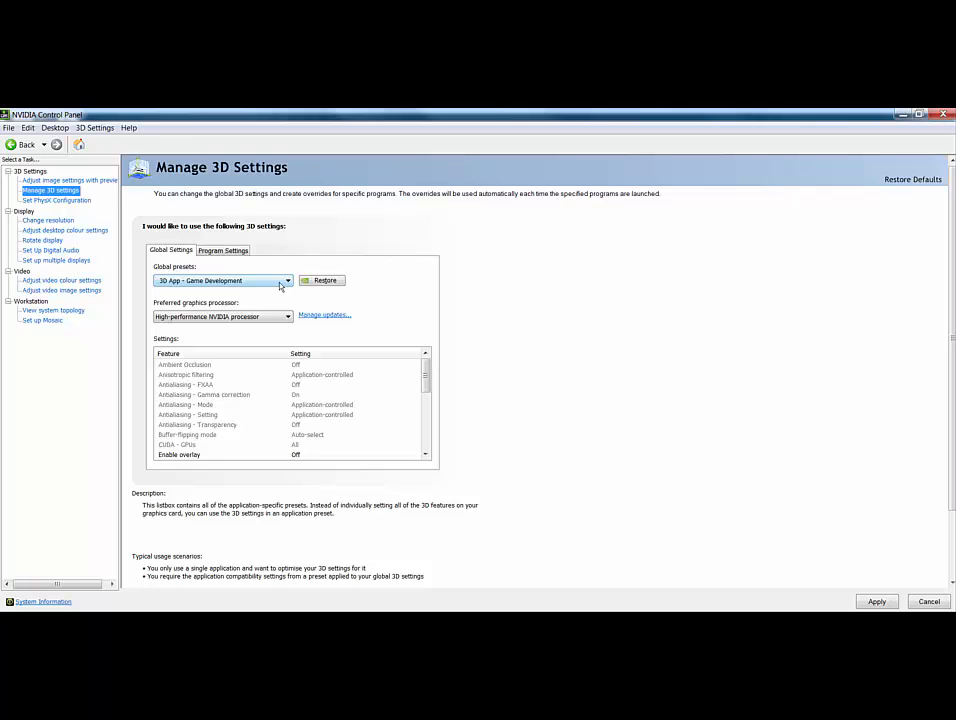
pyautogui.click(225, 316)
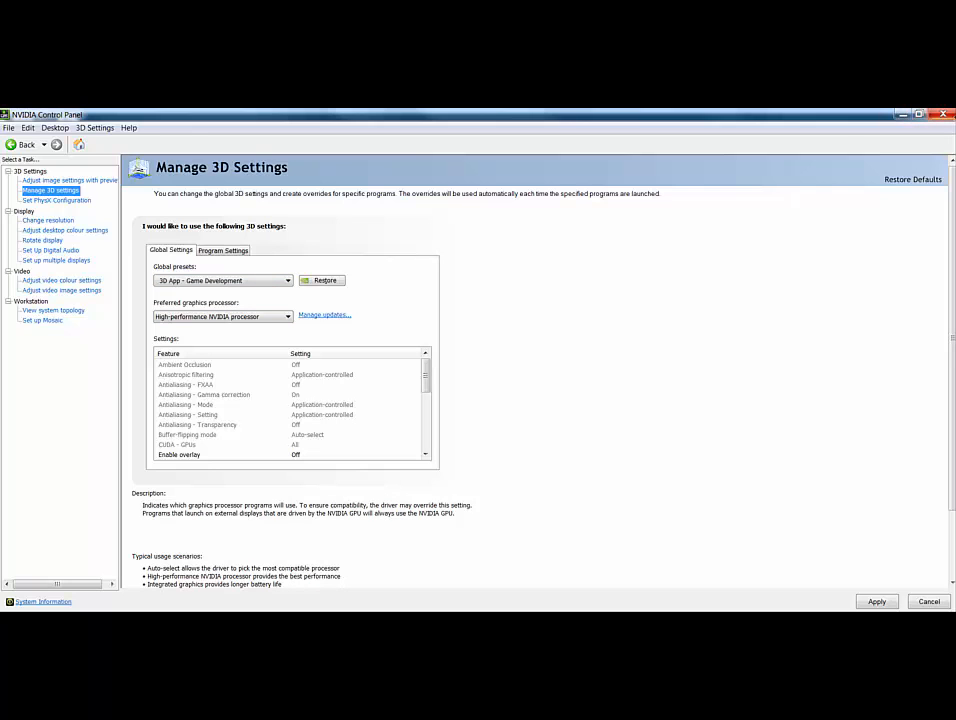
pyautogui.click(936, 115)
pyautogui.click(453, 397)
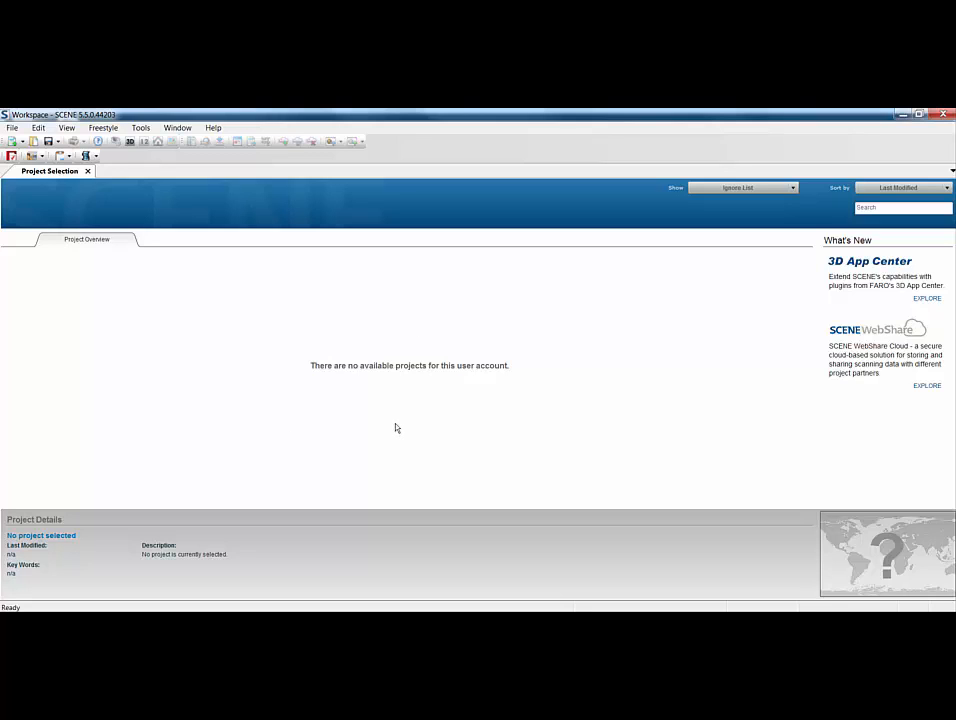
# - Open Tools > Options on the Folder settings and delete all existing Project Locations paths
pyautogui.click(142, 128)
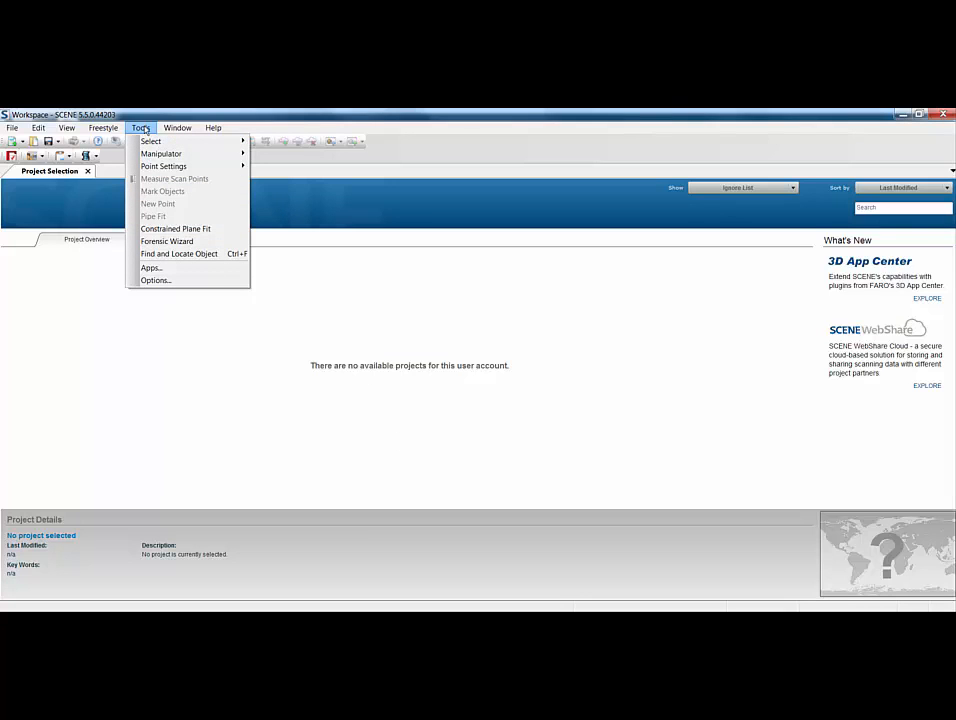
pyautogui.click(160, 281)
pyautogui.click(576, 257)
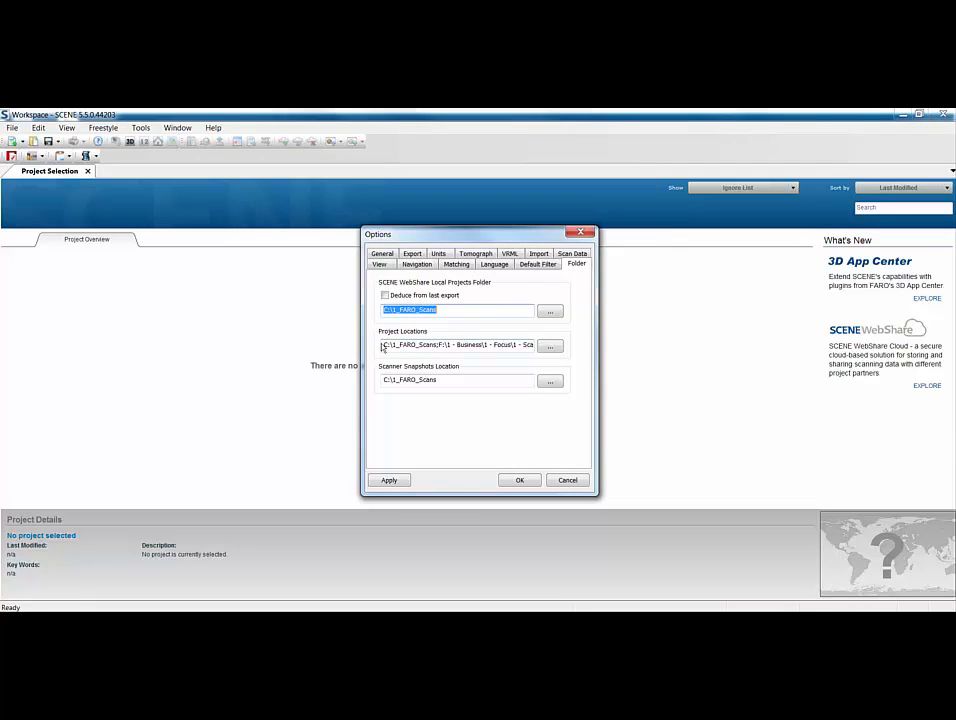
pyautogui.moveTo(382, 346); pyautogui.dragTo(586, 356)
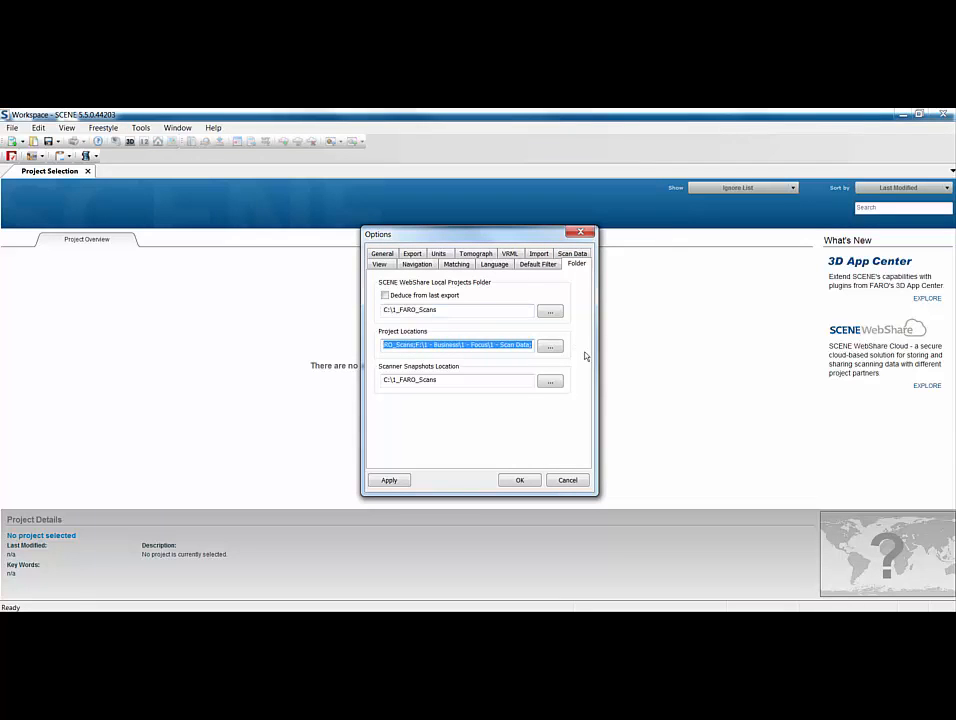
pyautogui.press('BackSpace')
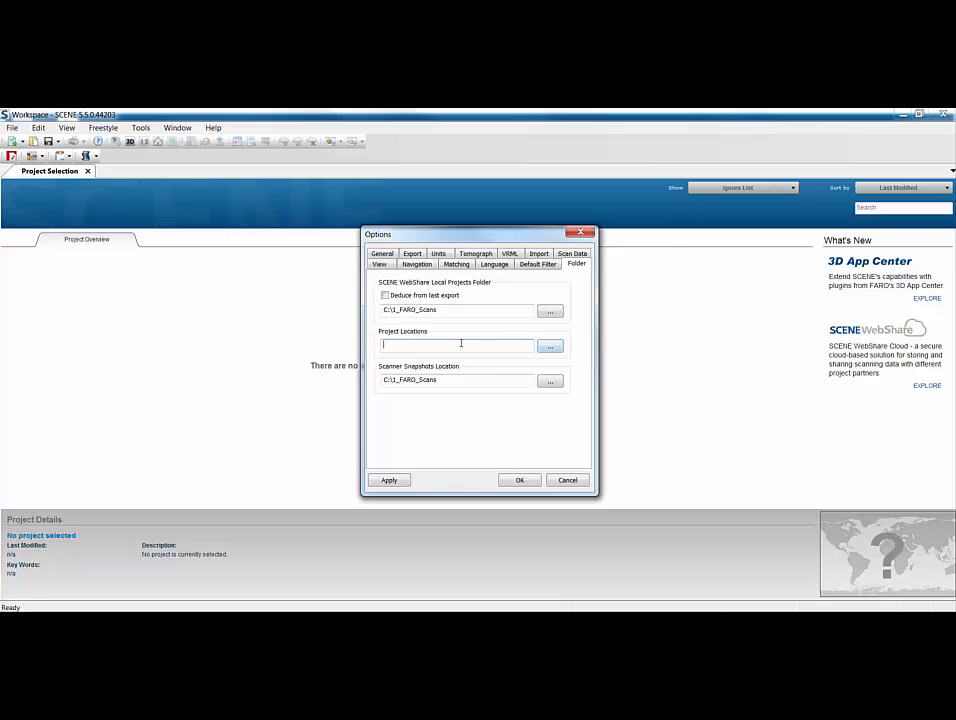
# - Add the Desktop folders Example_1 and Example_2 as project locations
pyautogui.click(547, 347)
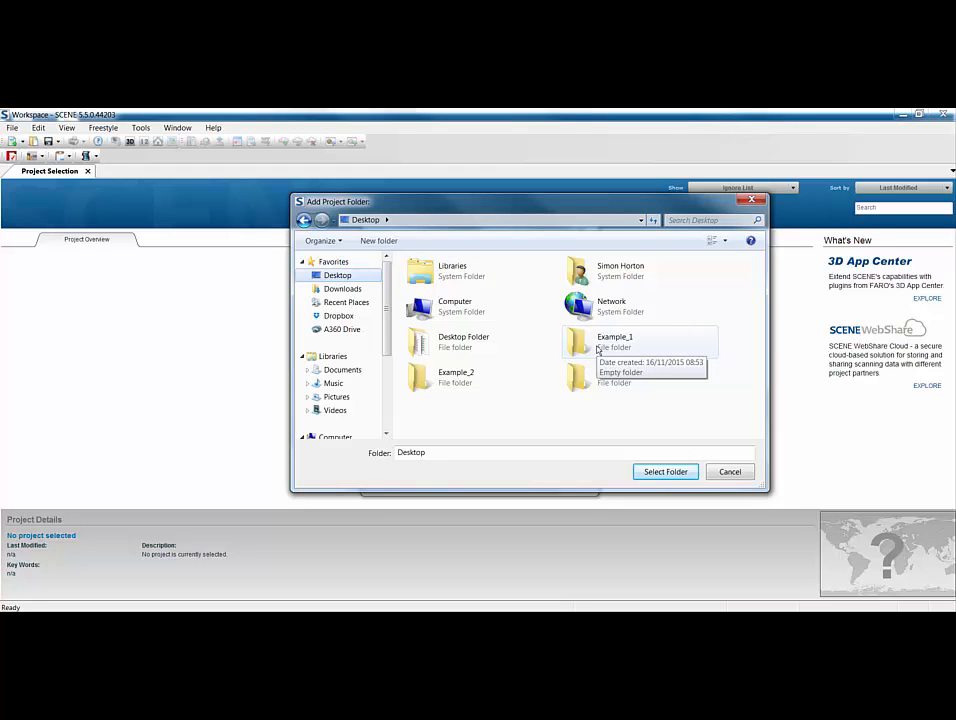
pyautogui.click(600, 349)
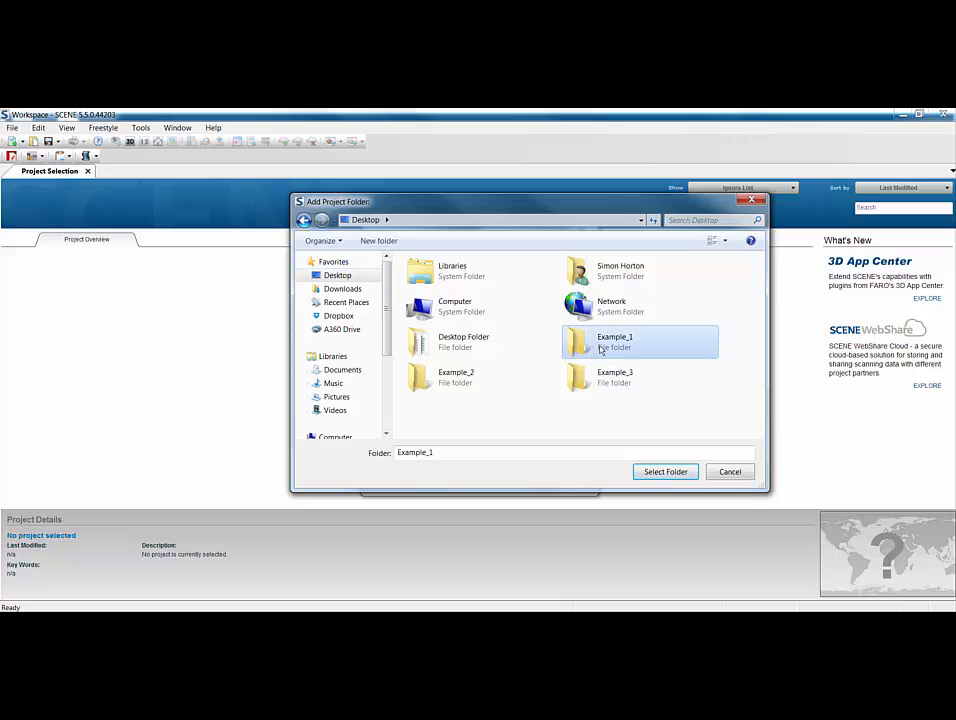
pyautogui.click(665, 472)
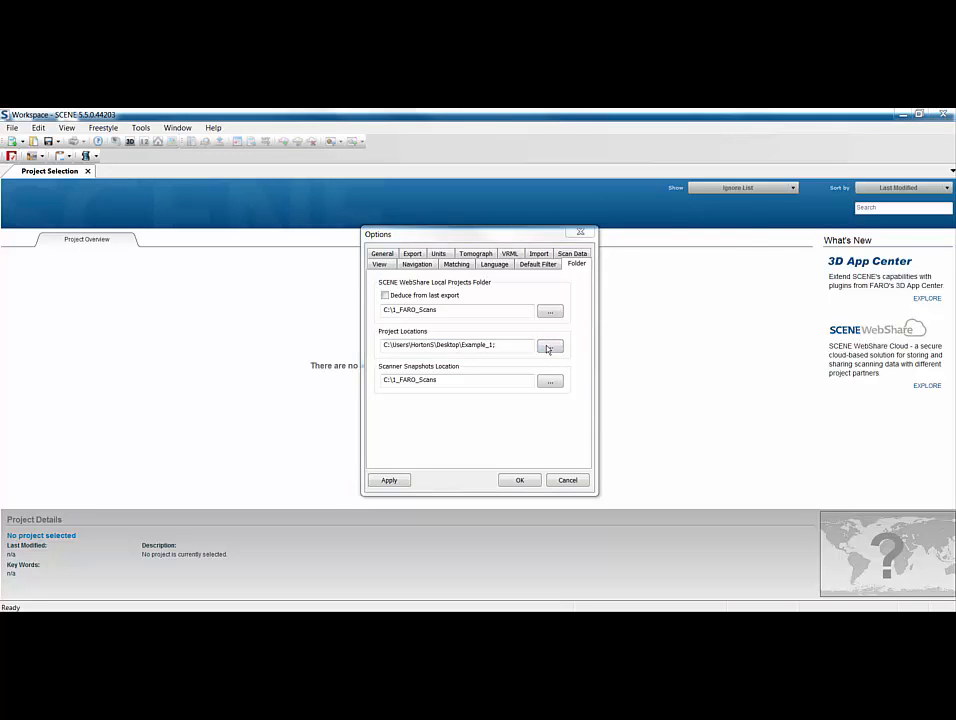
pyautogui.click(548, 347)
pyautogui.click(338, 275)
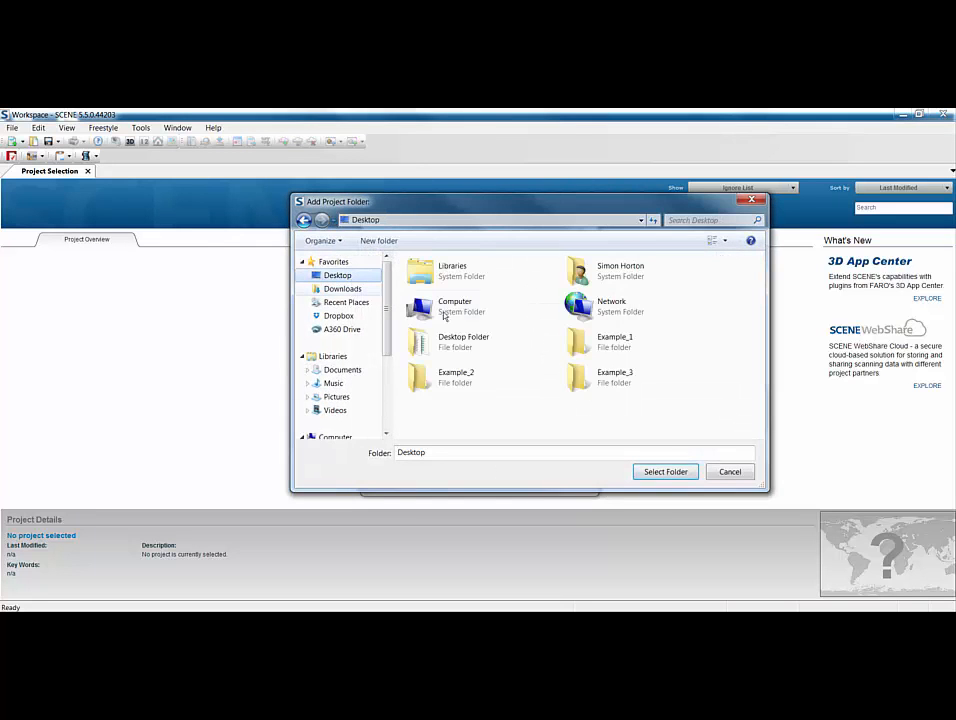
pyautogui.click(470, 377)
pyautogui.click(665, 472)
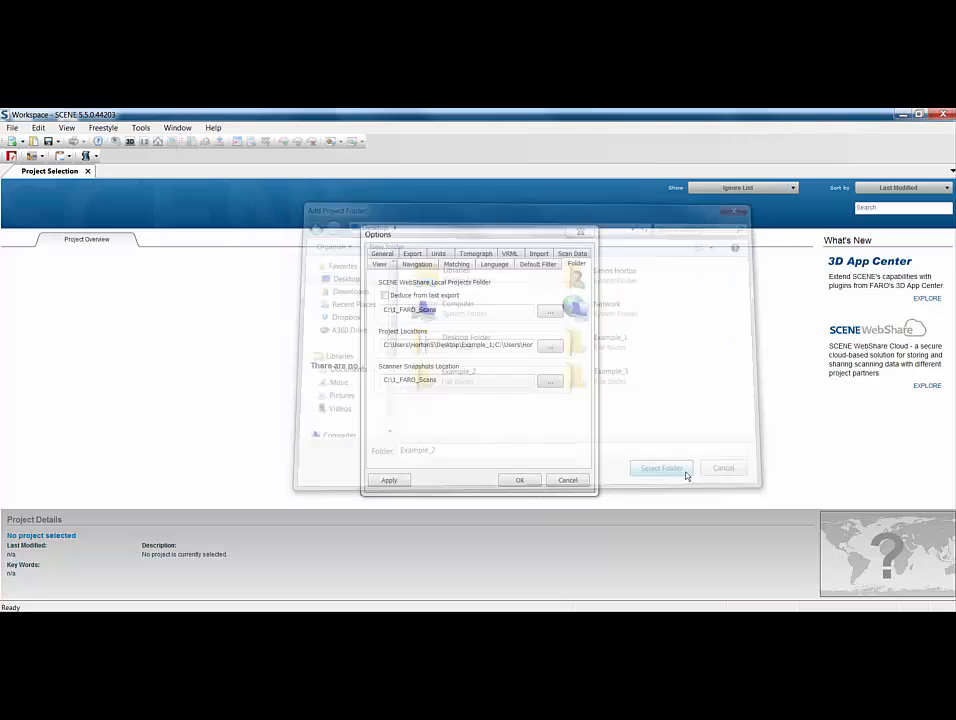
# - Replace the project locations with only the Desktop Example_3 folder, then view Navigation settings
pyautogui.click(496, 346)
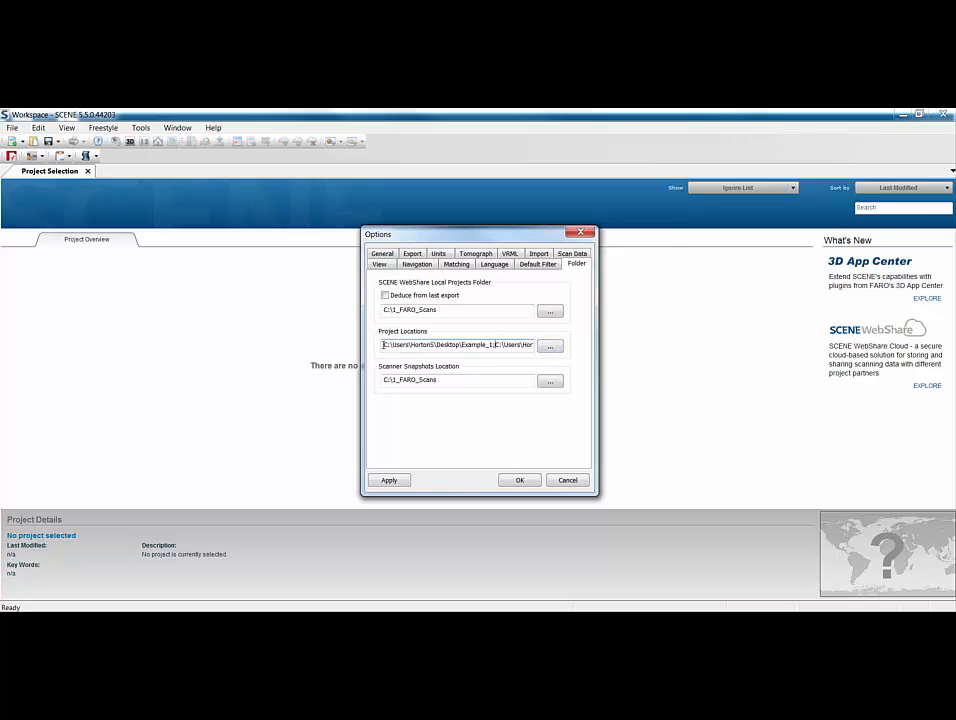
pyautogui.moveTo(383, 344); pyautogui.dragTo(621, 350)
pyautogui.press('Delete')
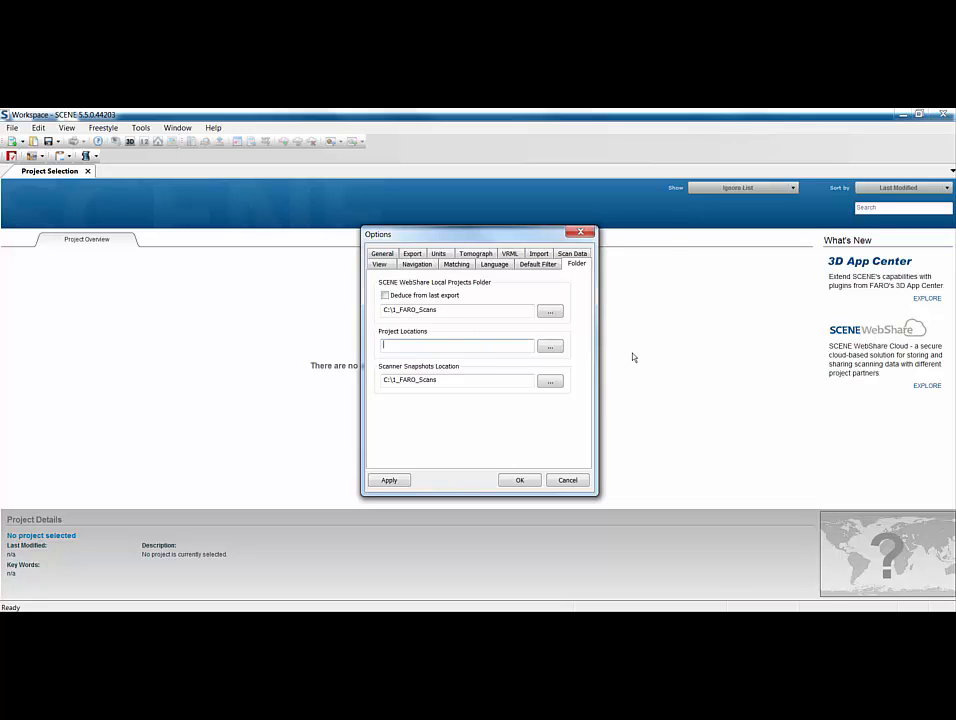
pyautogui.click(550, 345)
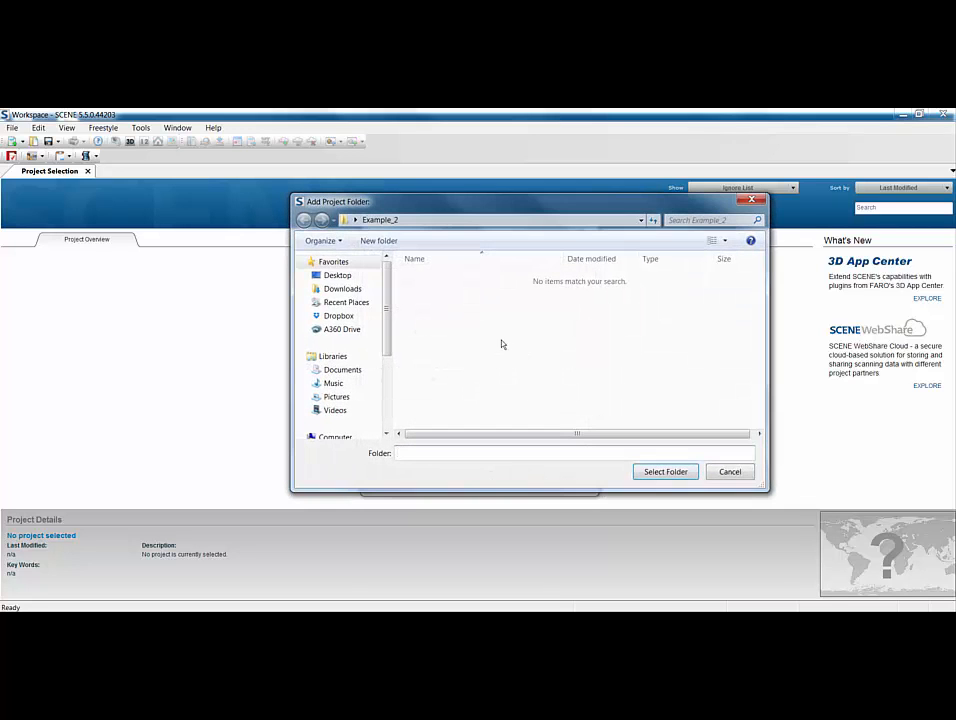
pyautogui.click(337, 275)
pyautogui.click(613, 378)
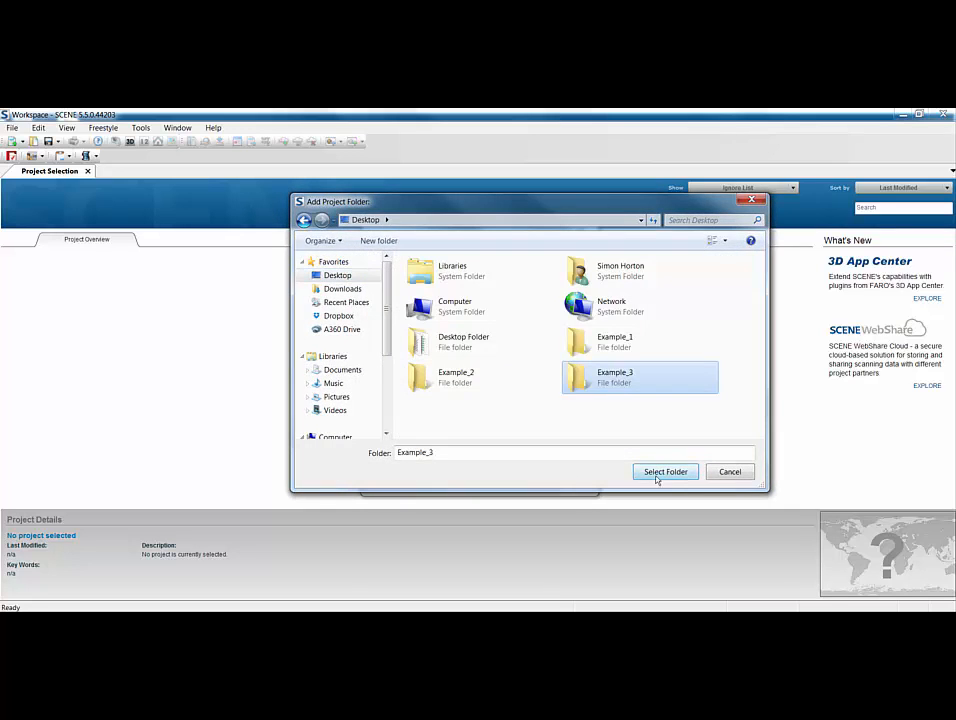
pyautogui.click(660, 473)
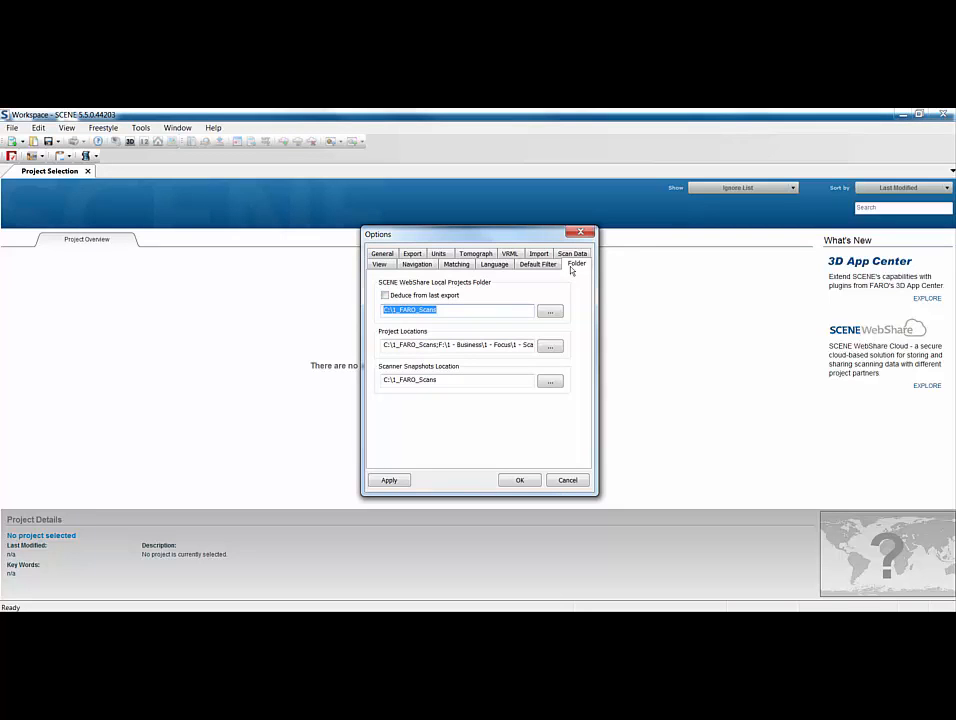
pyautogui.click(423, 265)
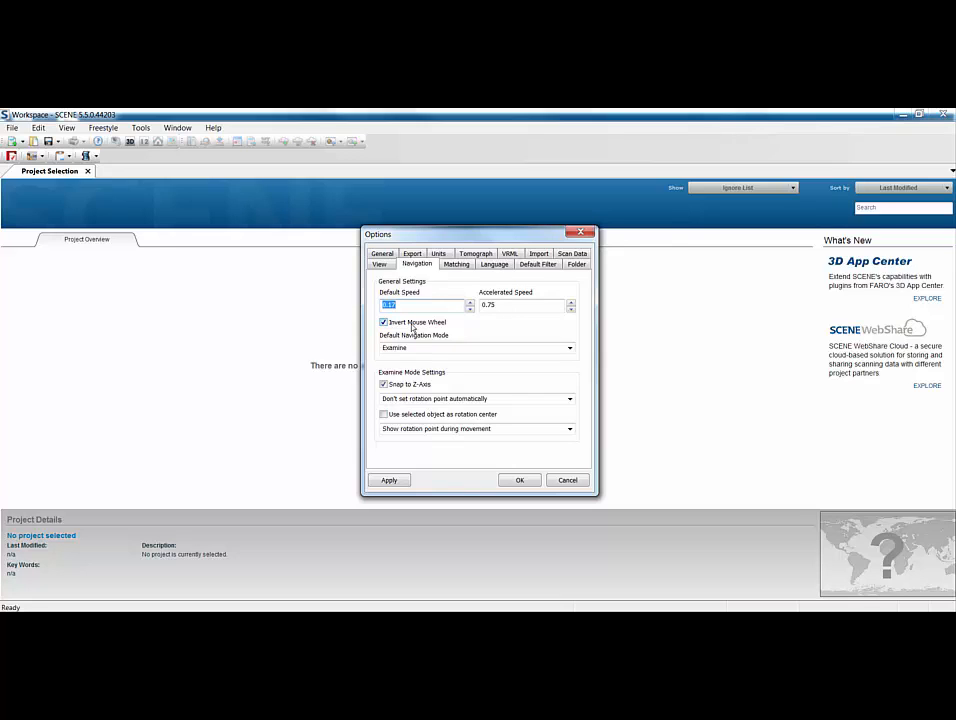
# - Keep Examine as the default navigation mode and move on to the Units settings
pyautogui.click(569, 349)
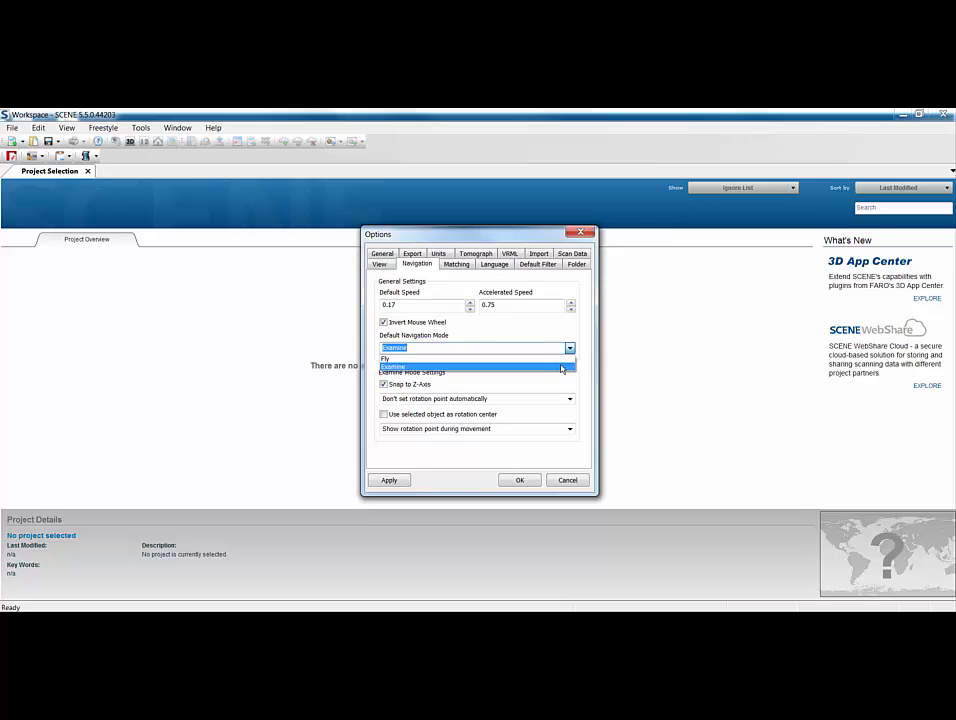
pyautogui.click(561, 368)
pyautogui.click(438, 253)
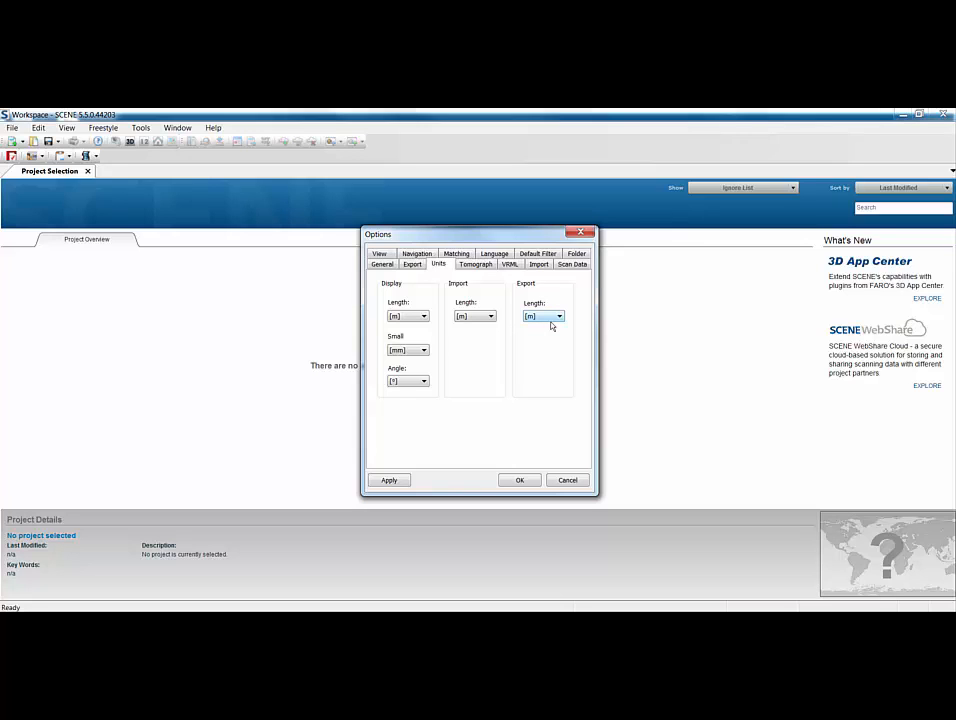
# - Keep the export length unit at metres [m] and move on to the Matching settings
pyautogui.click(553, 320)
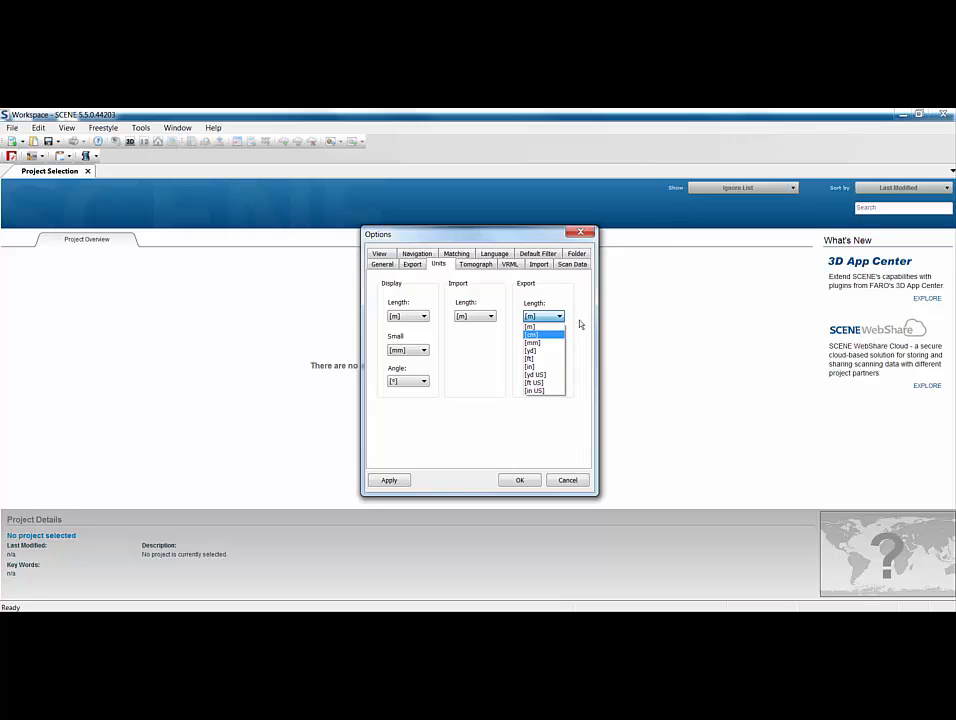
pyautogui.click(580, 324)
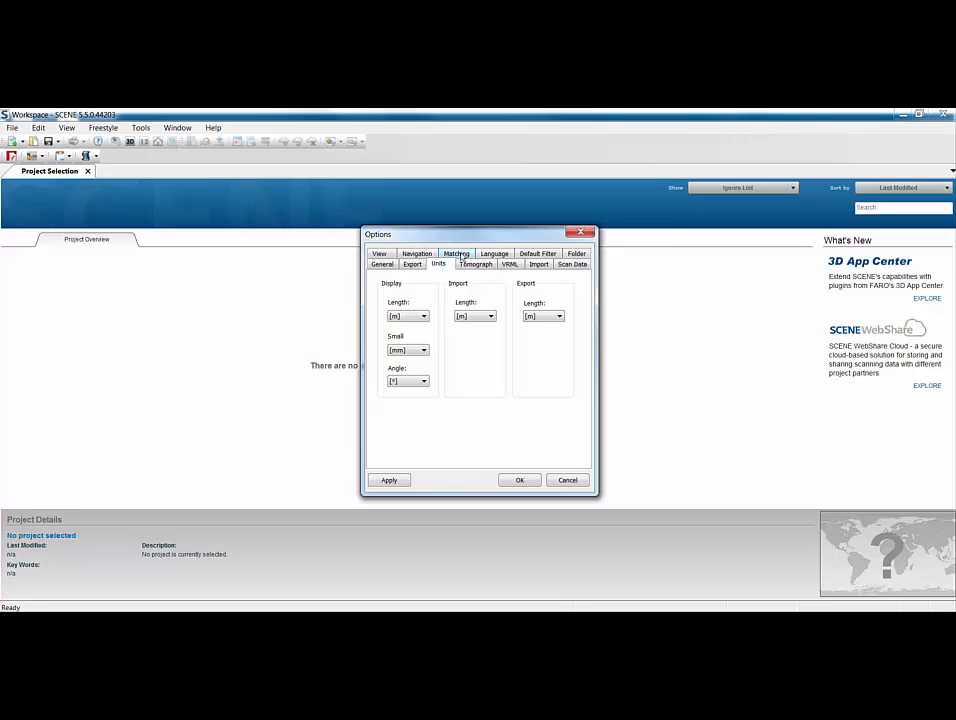
pyautogui.click(457, 254)
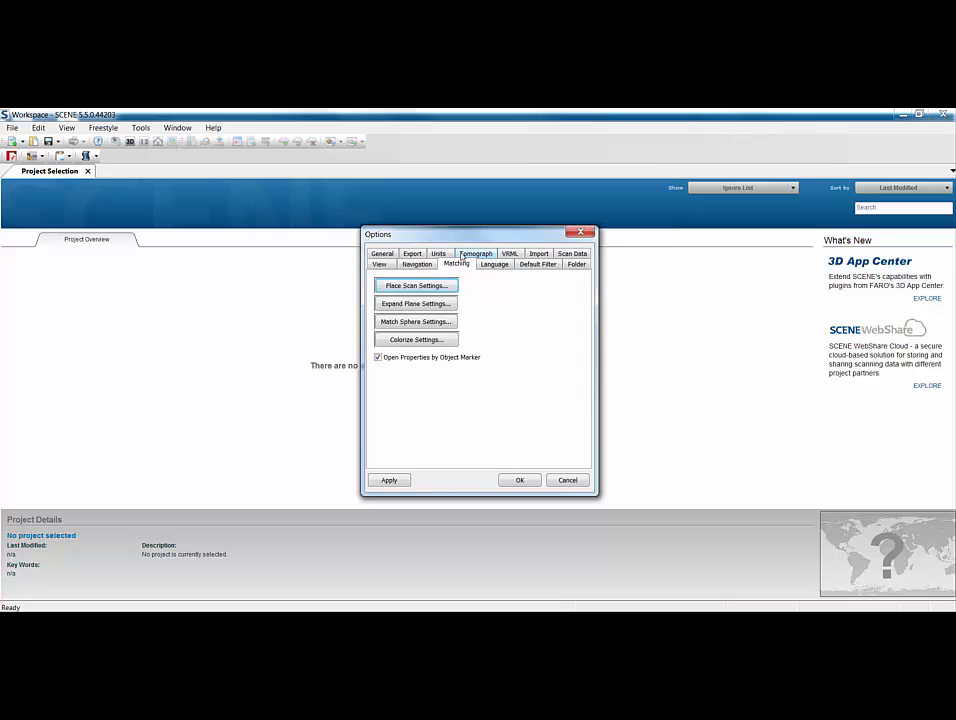
pyautogui.click(432, 287)
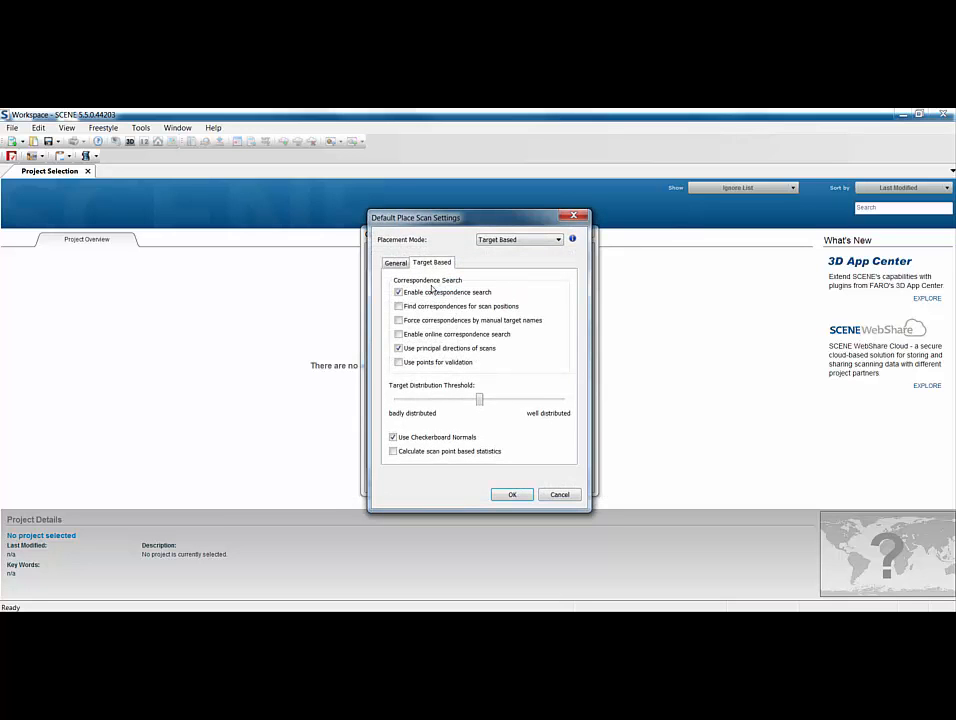
pyautogui.click(520, 240)
pyautogui.click(500, 258)
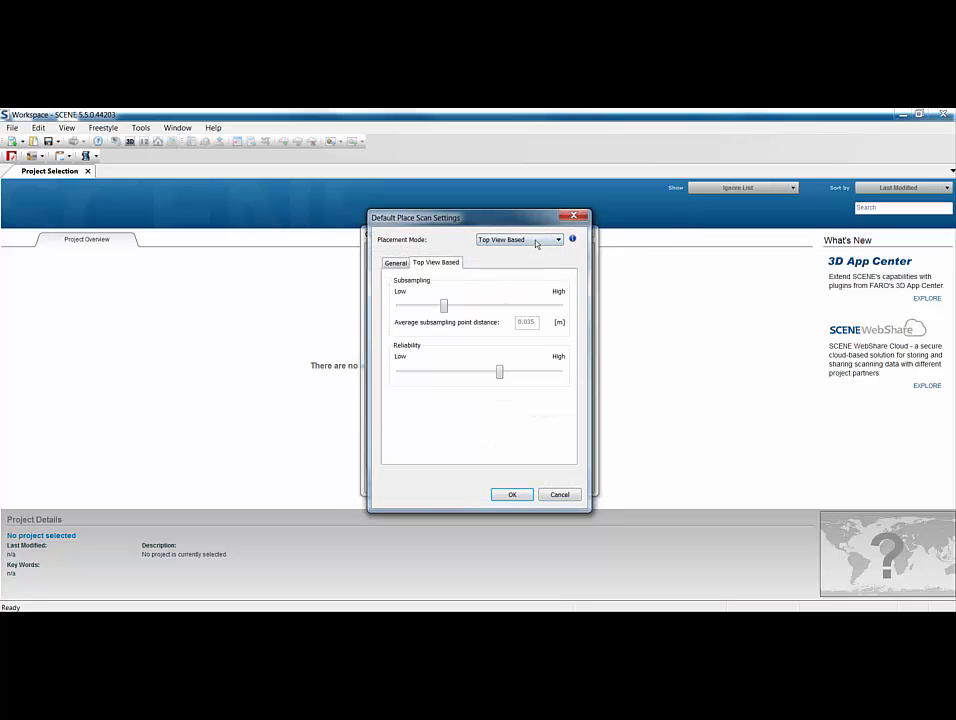
pyautogui.click(536, 240)
pyautogui.click(525, 267)
pyautogui.click(533, 241)
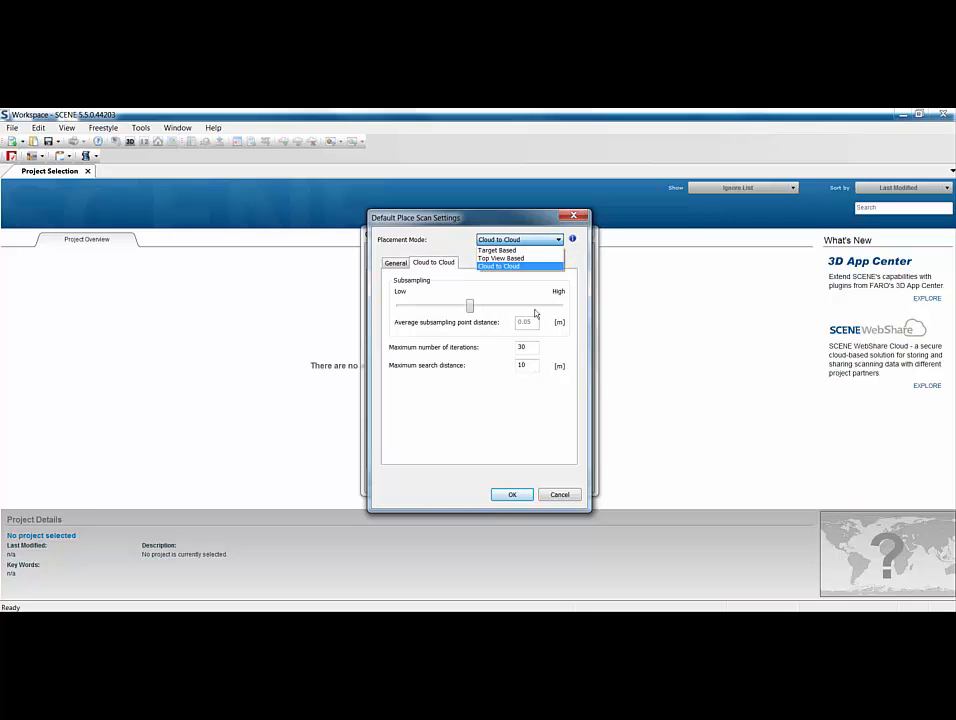
pyautogui.click(504, 266)
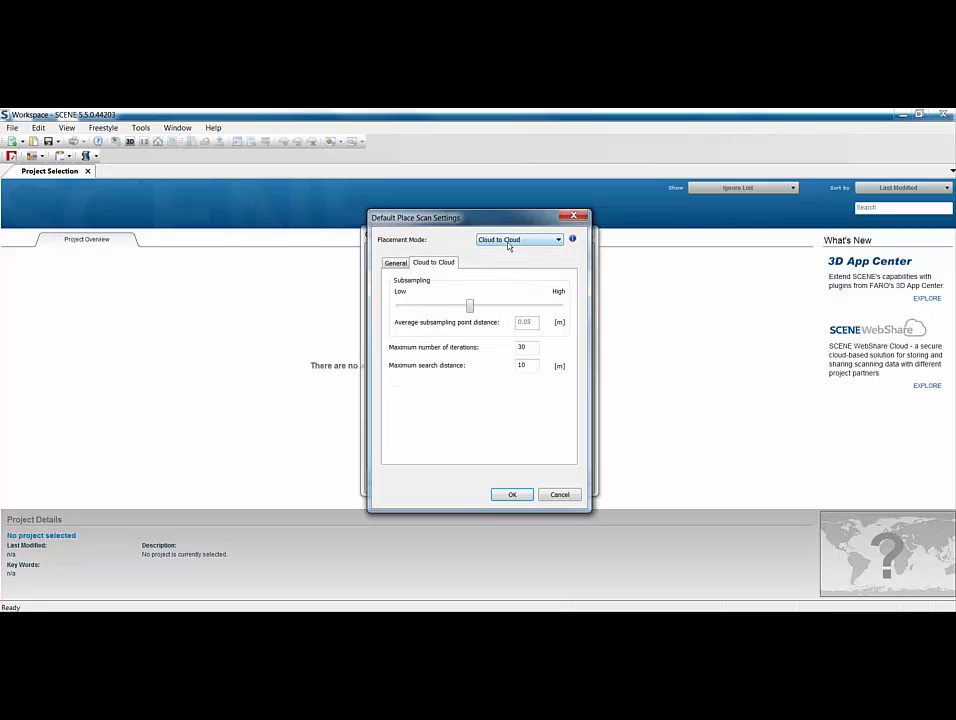
pyautogui.click(508, 242)
pyautogui.click(506, 250)
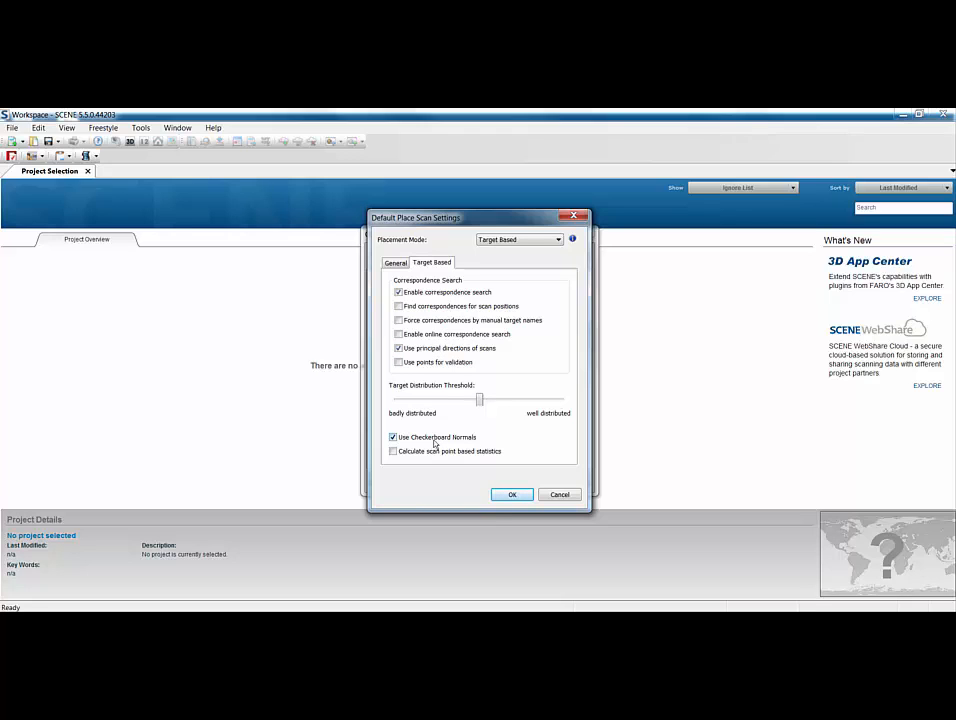
pyautogui.click(395, 263)
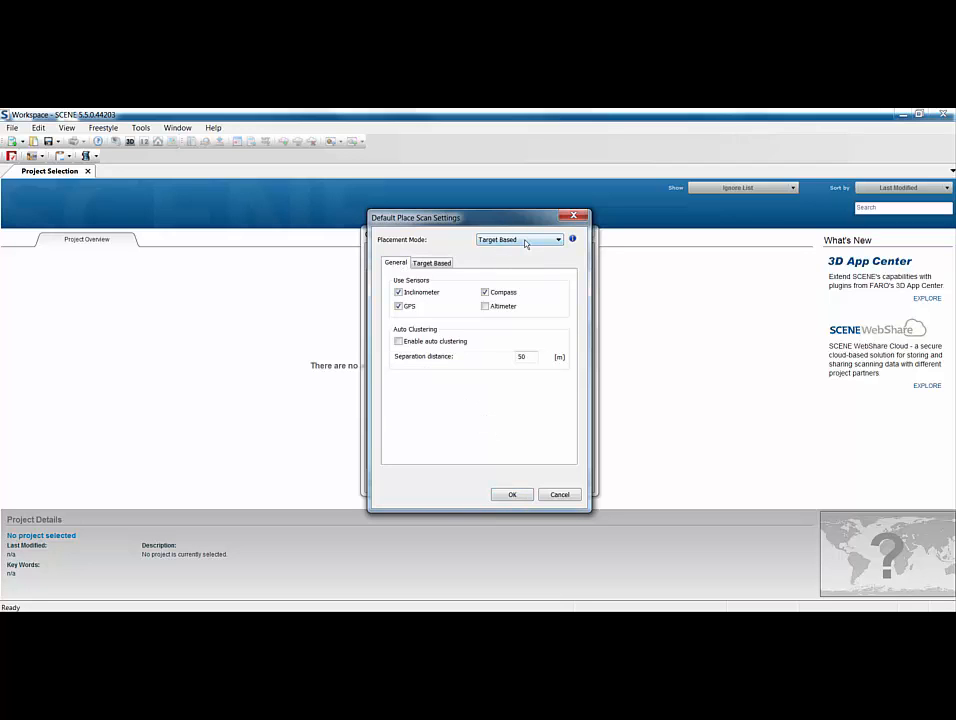
pyautogui.moveTo(525, 243)
pyautogui.moveTo(428, 347)
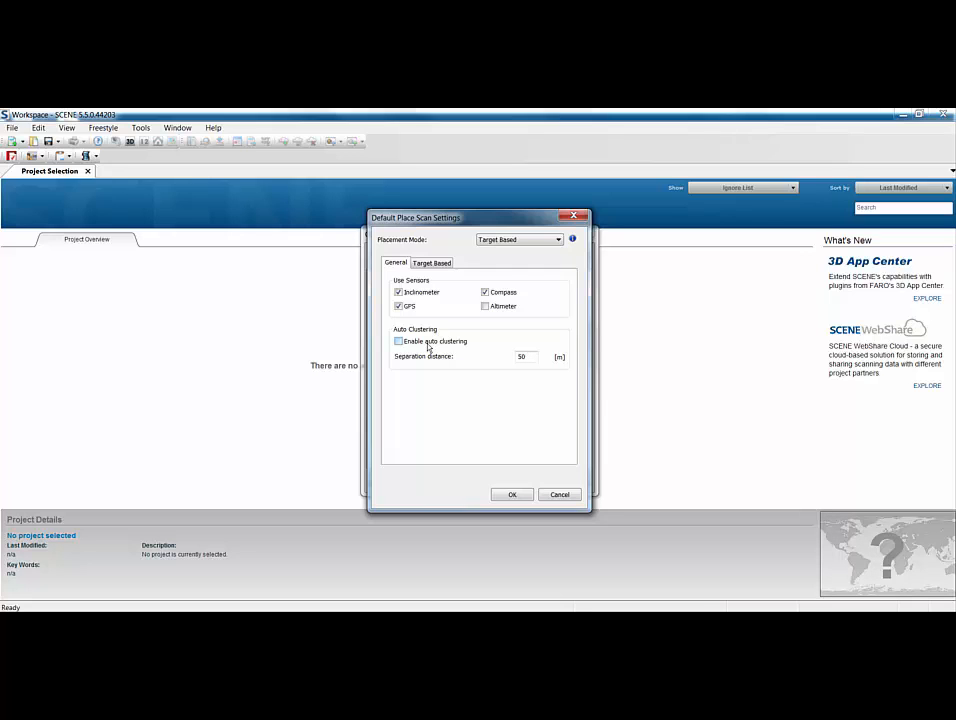
pyautogui.click(548, 497)
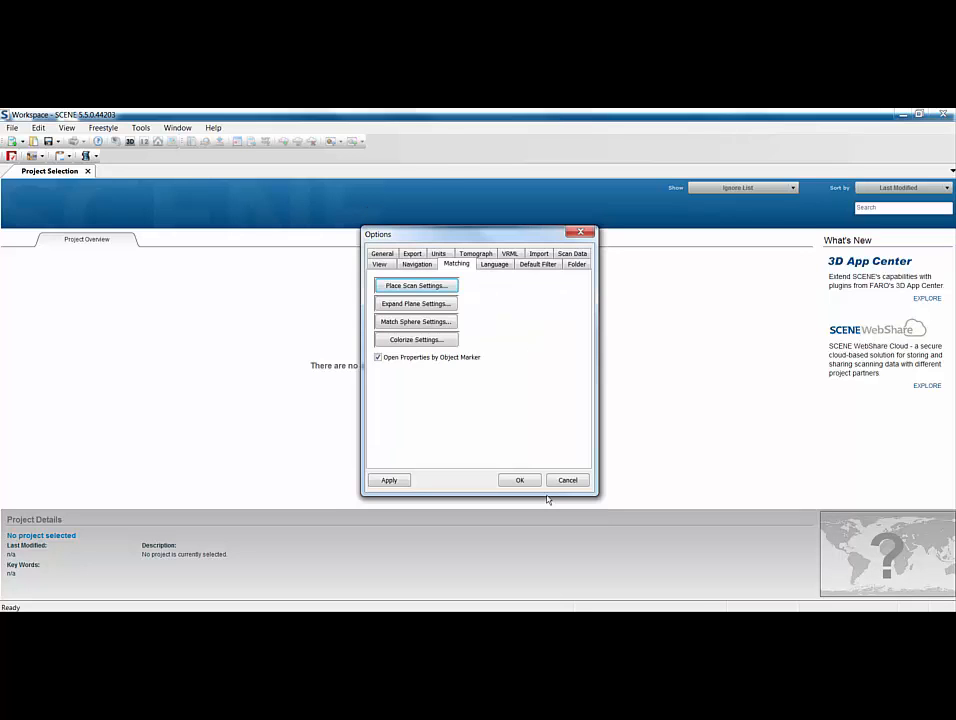
pyautogui.click(431, 323)
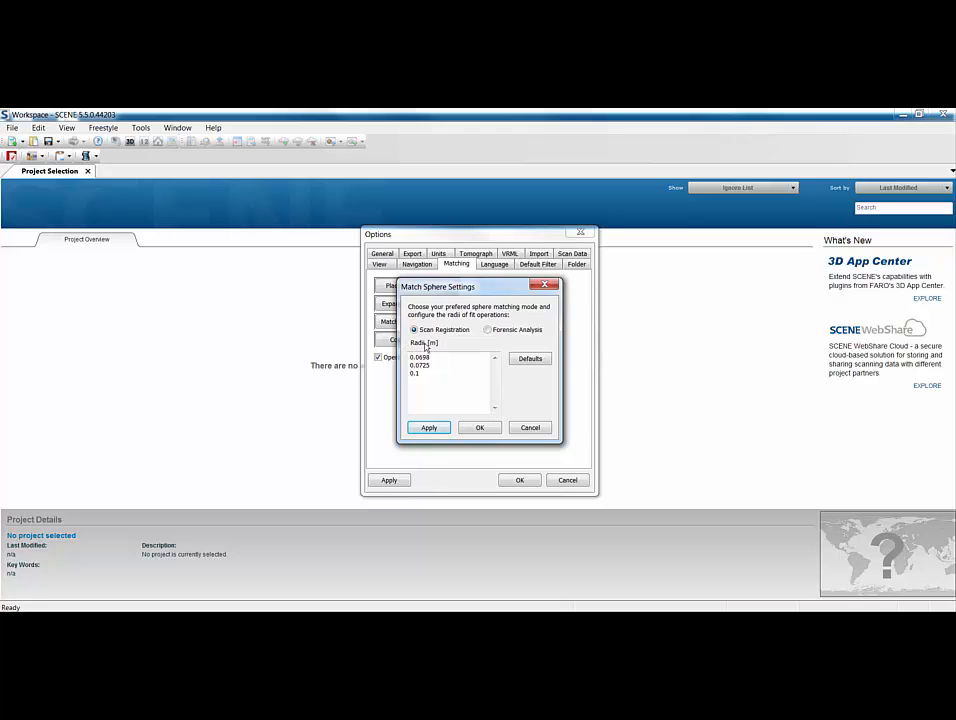
pyautogui.click(434, 358)
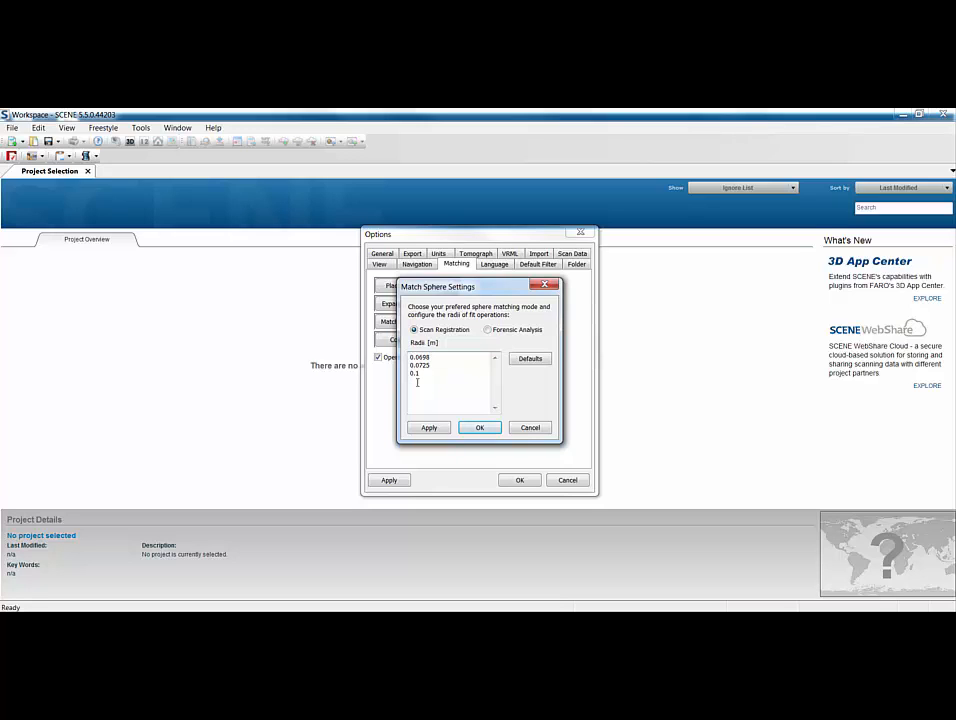
pyautogui.write('0')
pyautogui.click(481, 427)
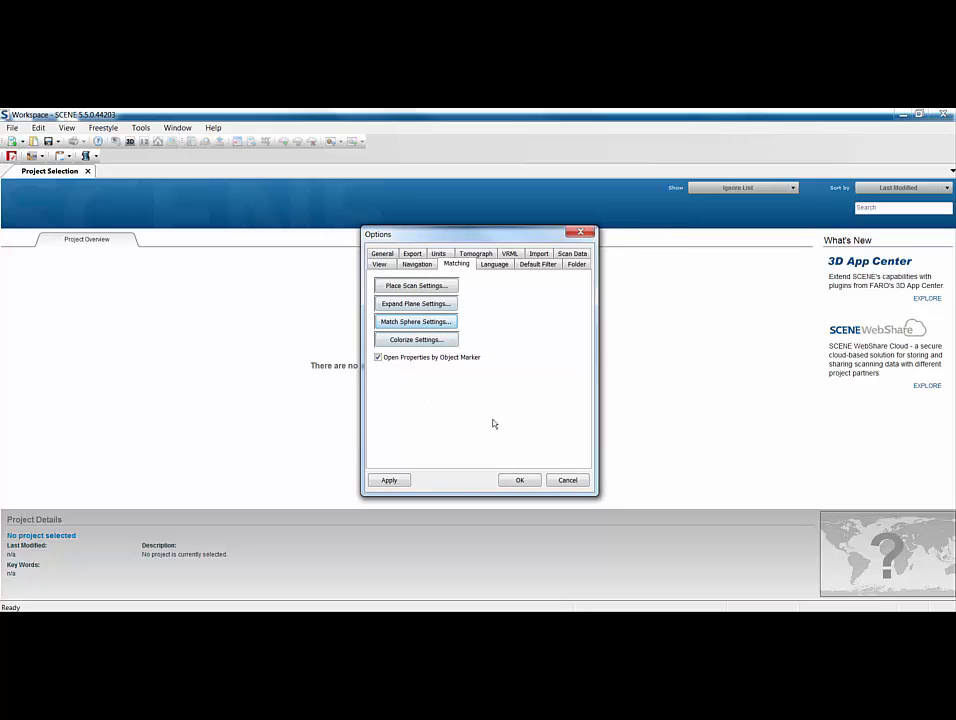